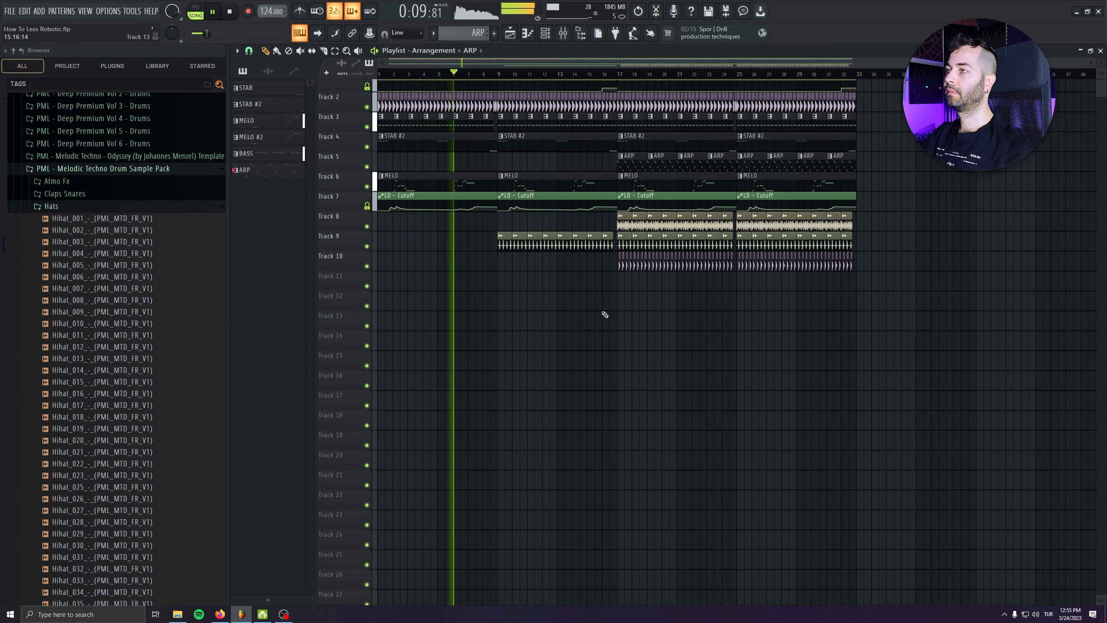
Play the full arrangement across its sections to hear all the parts together, and stop playback.
scroll(566, 303, up, 2)
scroll(547, 299, up, 1)
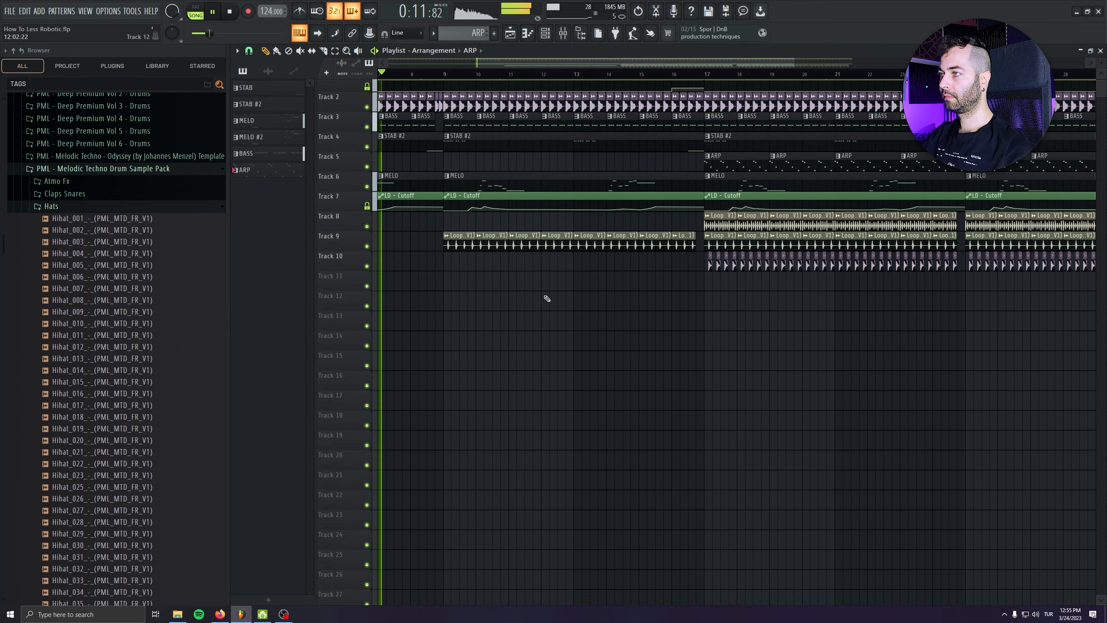
scroll(545, 299, up, 4)
scroll(475, 265, up, 3)
drag(481, 293, 530, 444)
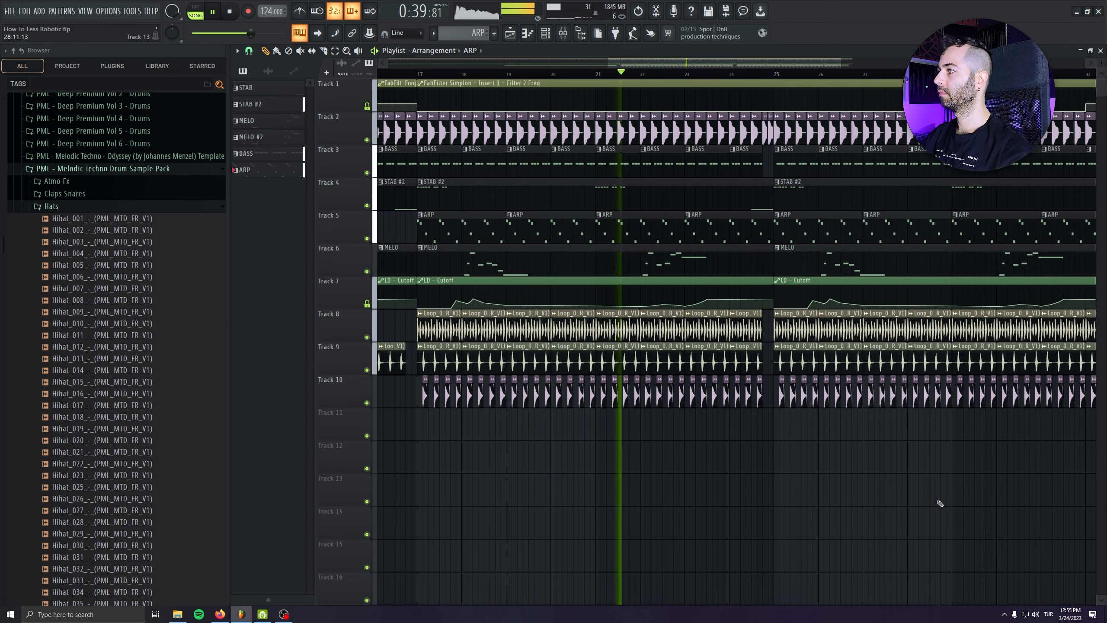
drag(940, 504, 795, 521)
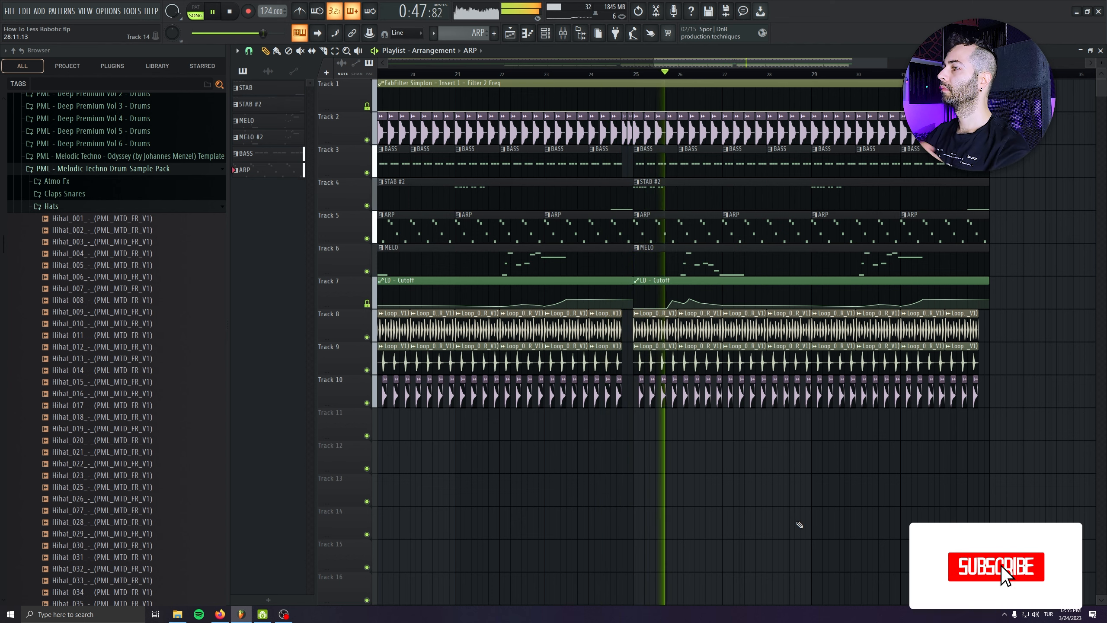
key(space)
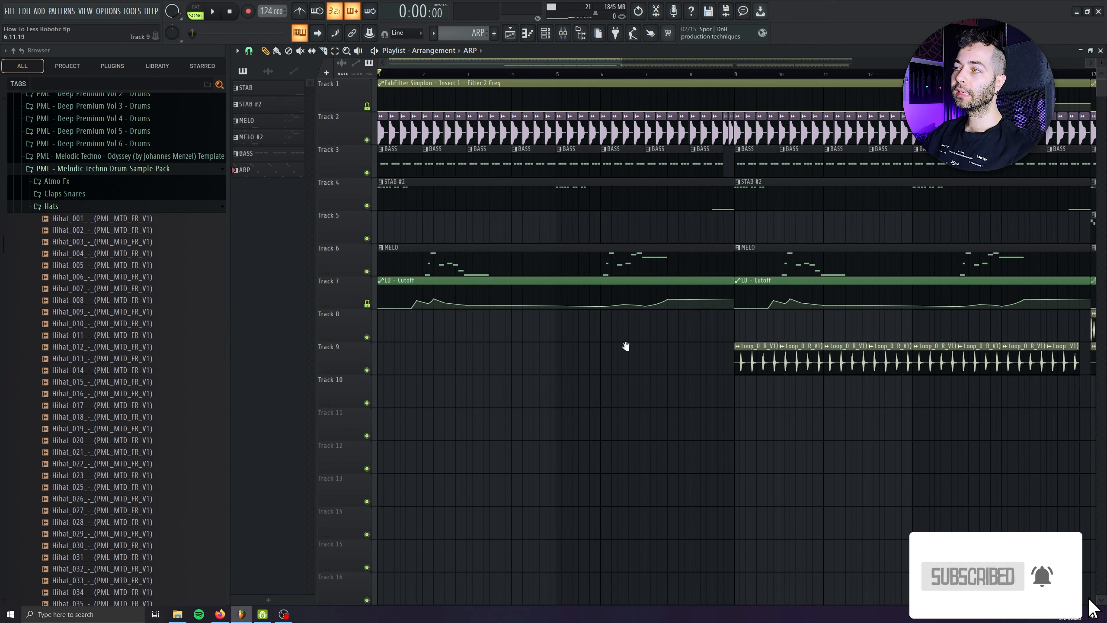
scroll(654, 311, right, 4)
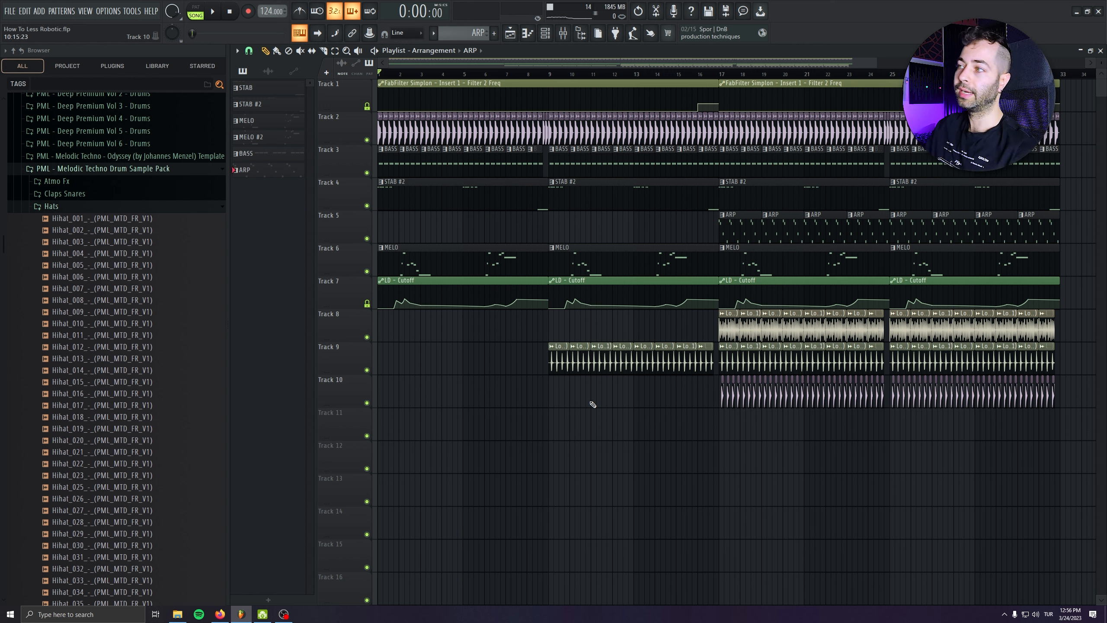
Solo Track 6 with the MELO clips and place the playback position at bar 2.
right_click(367, 271)
click(399, 75)
scroll(363, 327, up, 8)
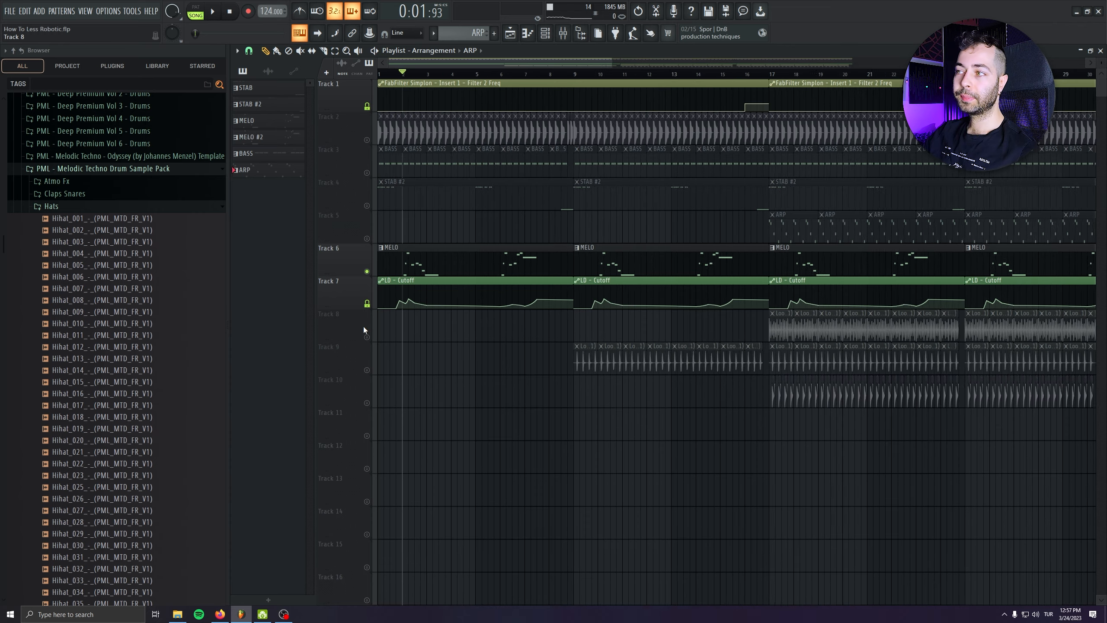
drag(596, 389, 563, 390)
scroll(563, 391, up, 3)
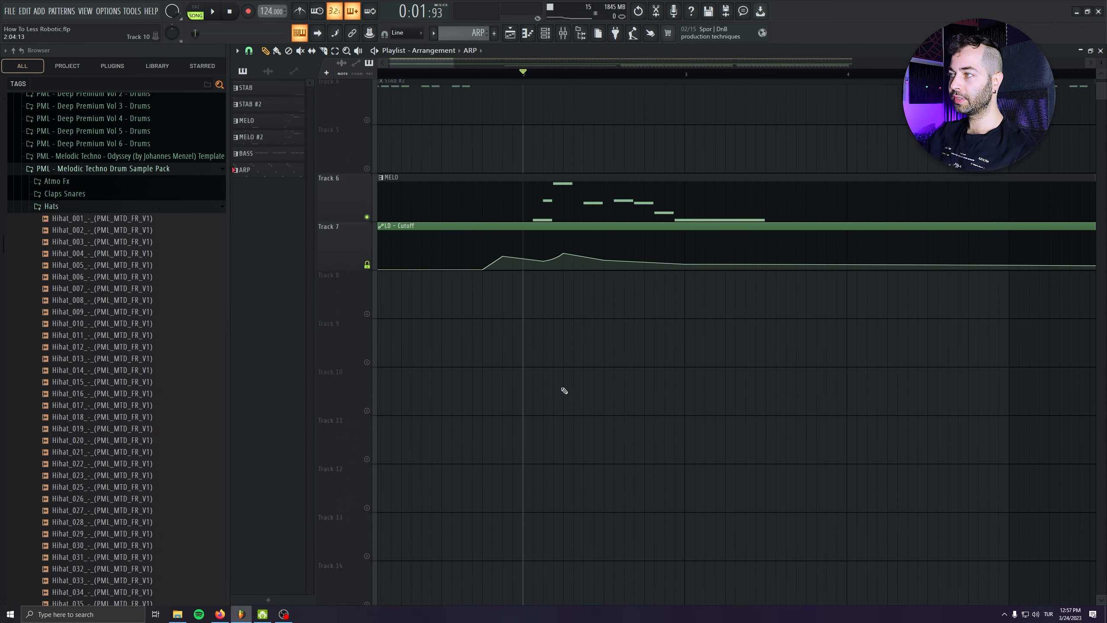
Hide the file browser to widen the playlist and listen to the soloed melody.
click(580, 33)
key(space)
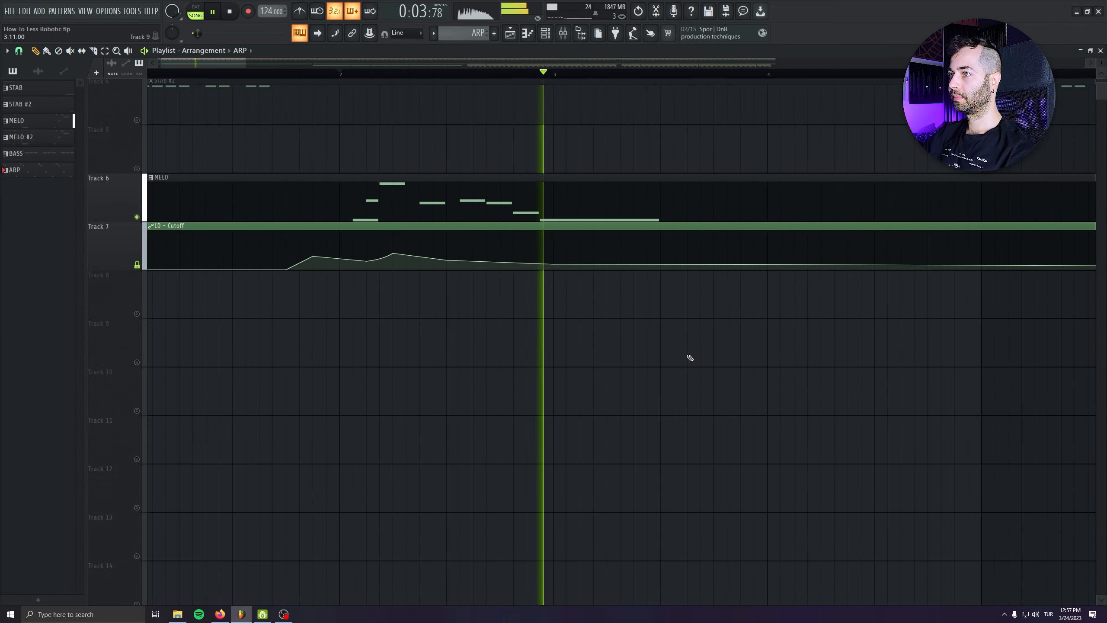
key(space)
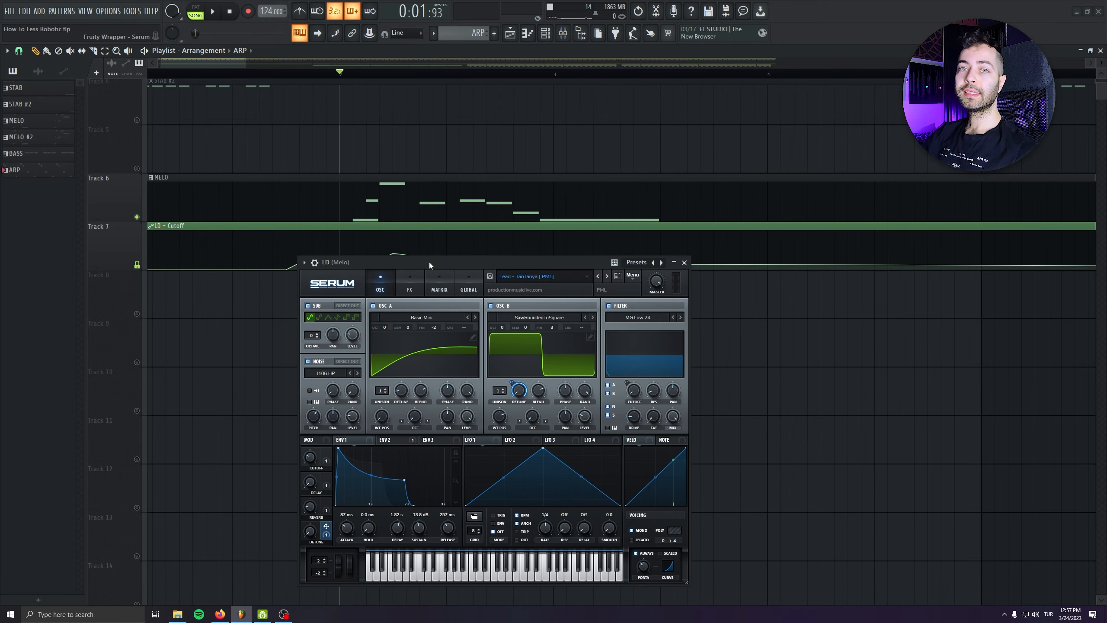
Move the lead's Serum window below the cutoff automation and replay the melody from bar 2 to watch the filter.
drag(429, 261, 428, 280)
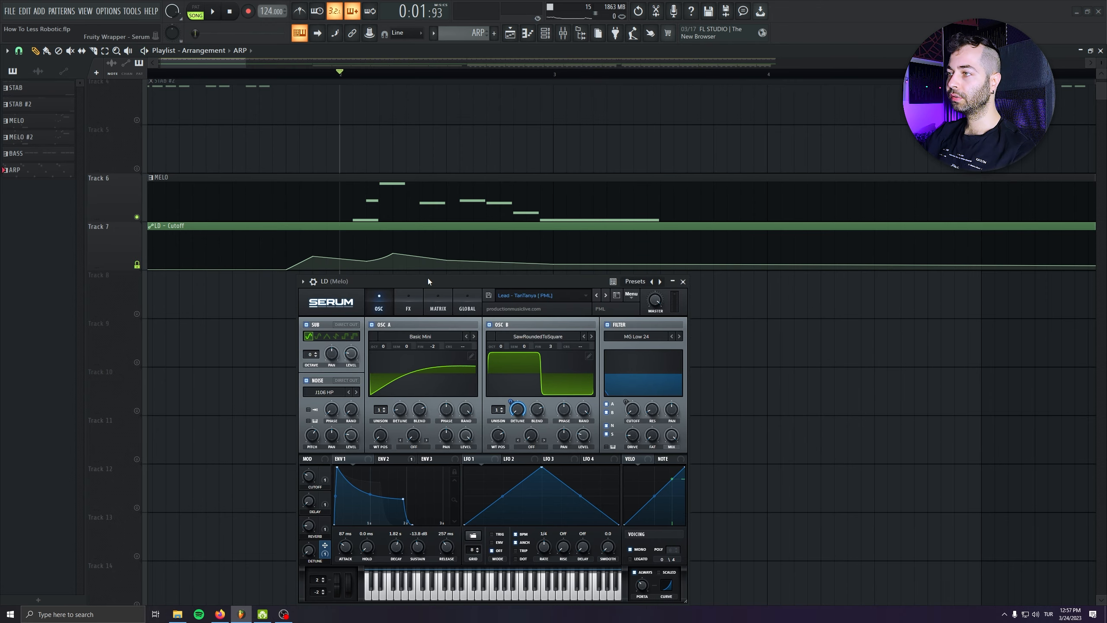
key(space)
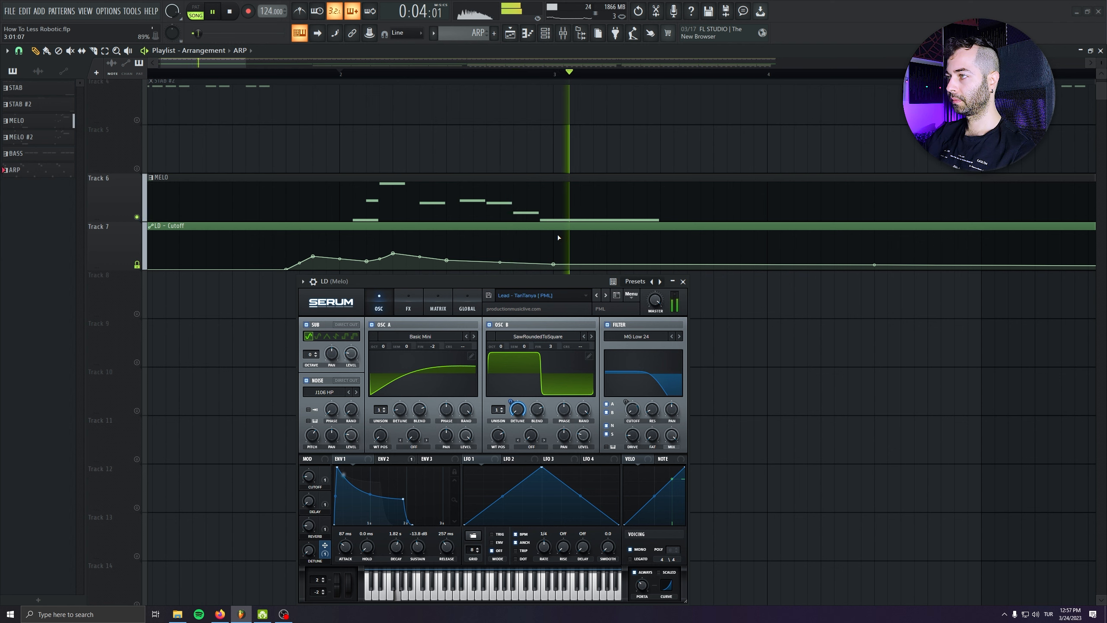
key(space)
mouse_move(312, 478)
mouse_down()
mouse_move(320, 443)
mouse_move(315, 476)
mouse_up()
click(341, 75)
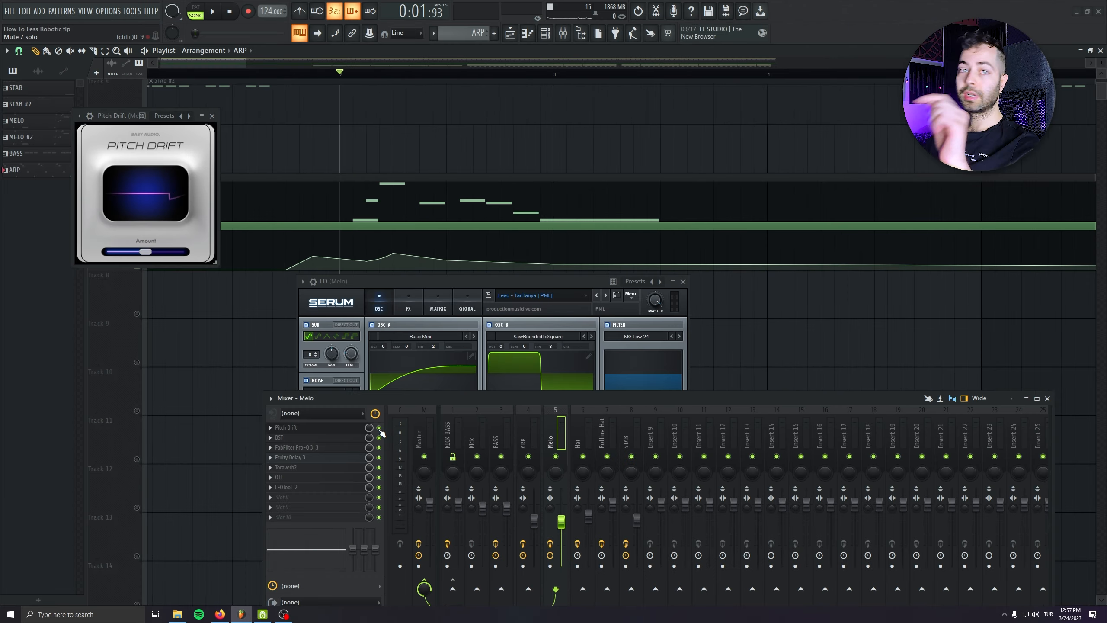
Move the Pitch Drift window next to Serum and bypass every other effect on the Melo mixer insert.
click(378, 427)
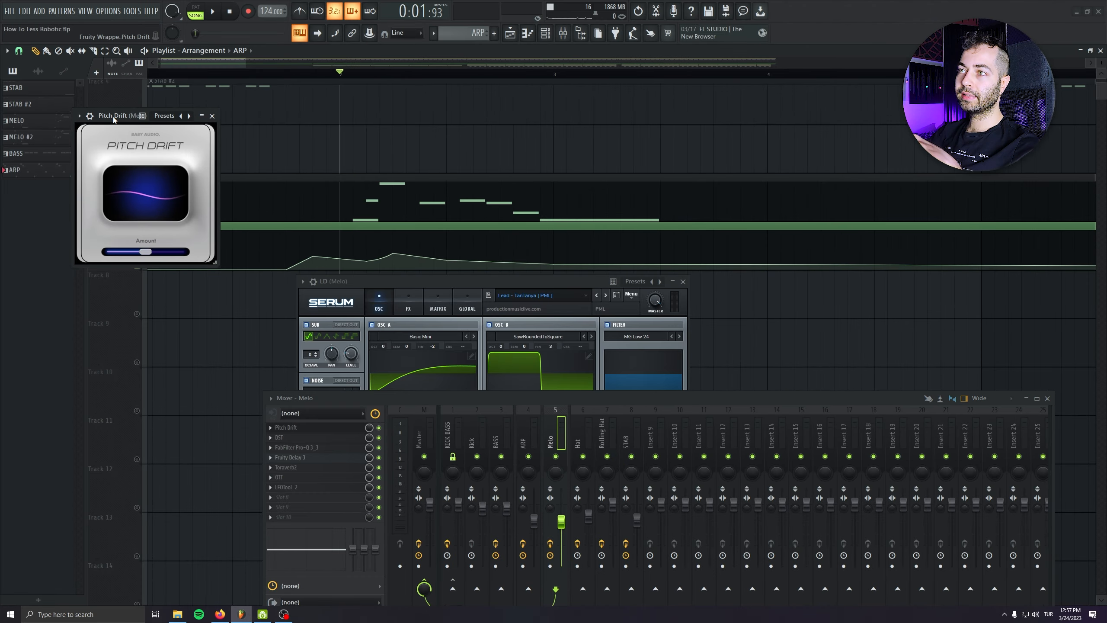
drag(113, 117, 227, 231)
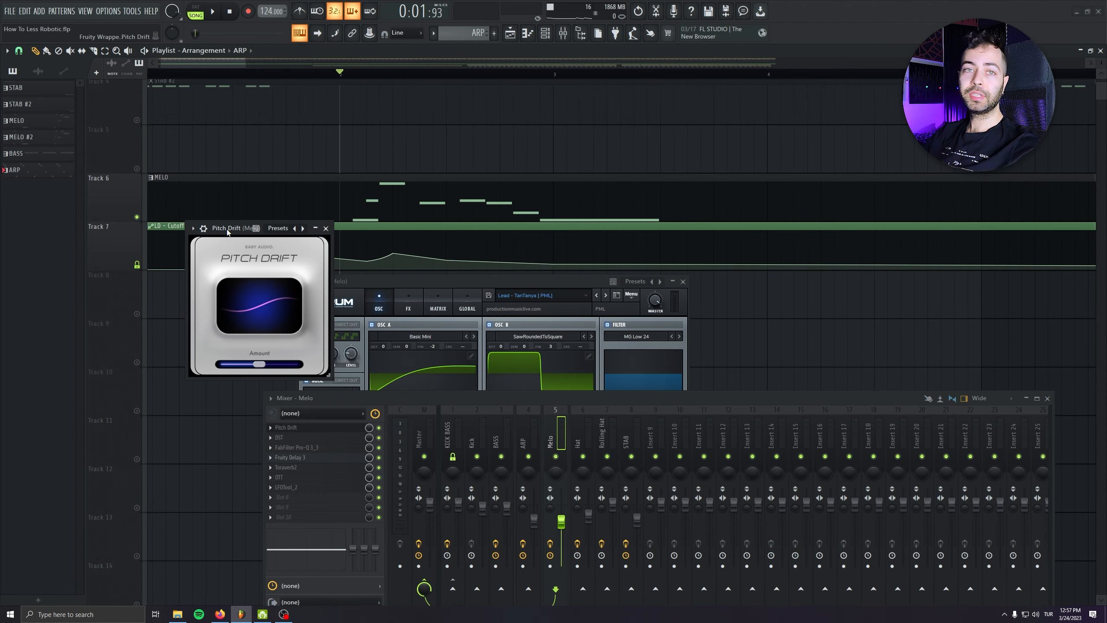
click(379, 437)
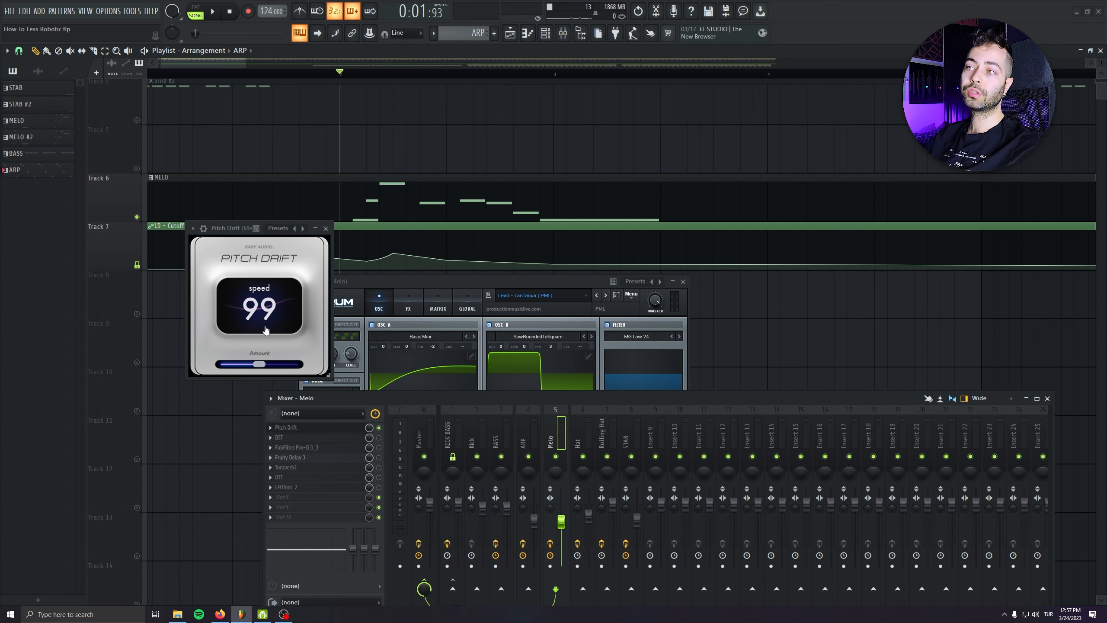
Raise the Pitch Drift amount to 100, and bring it back down to 0.
drag(259, 364, 411, 370)
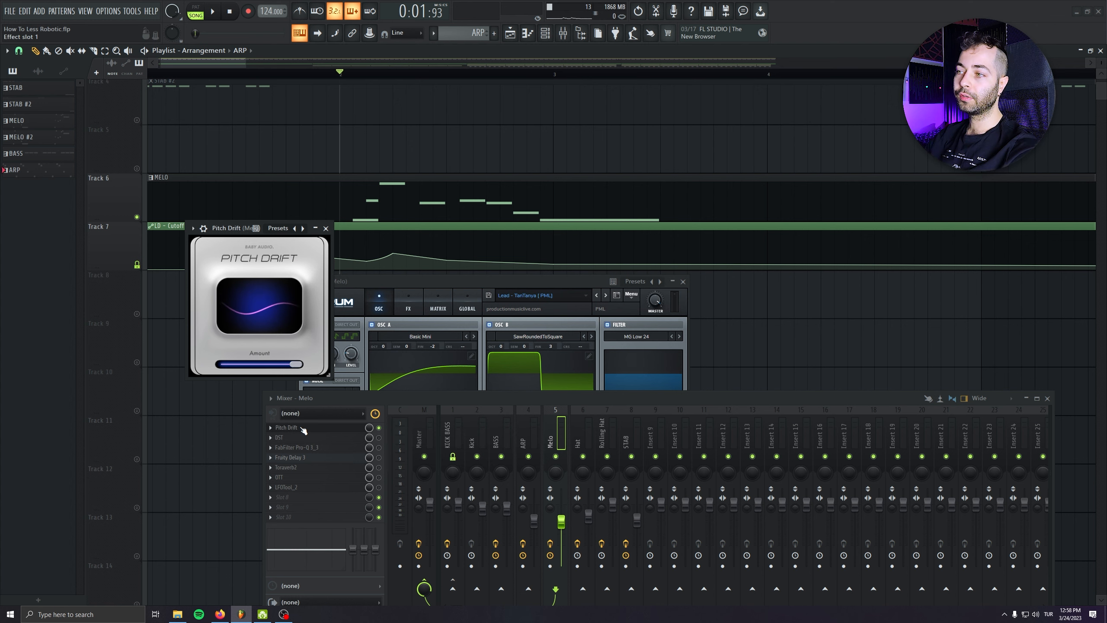
mouse_move(294, 365)
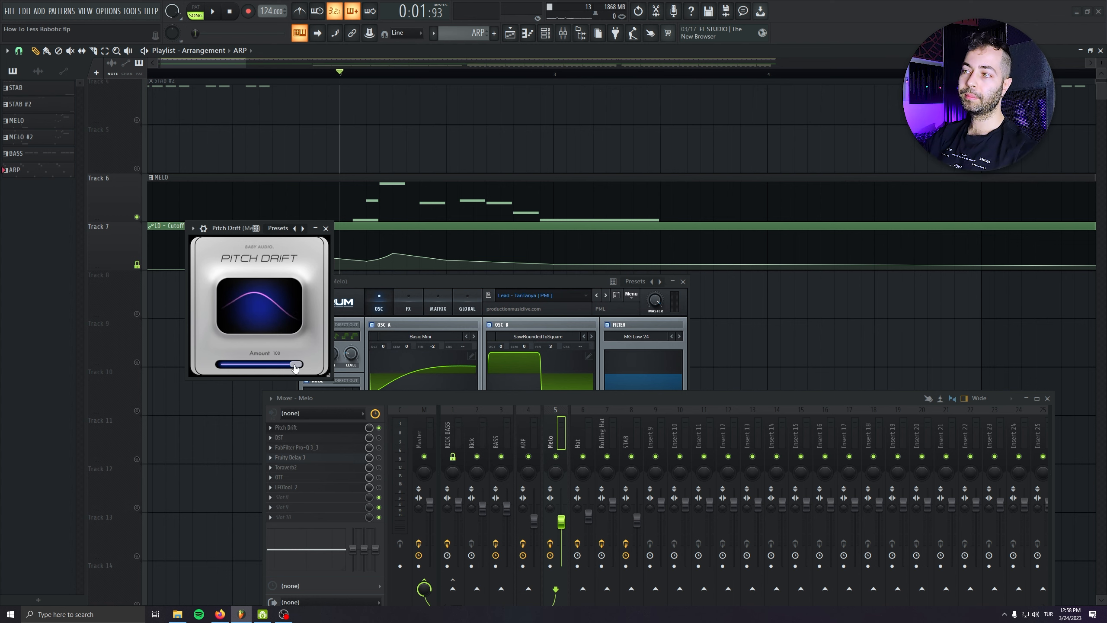
drag(294, 366, 293, 366)
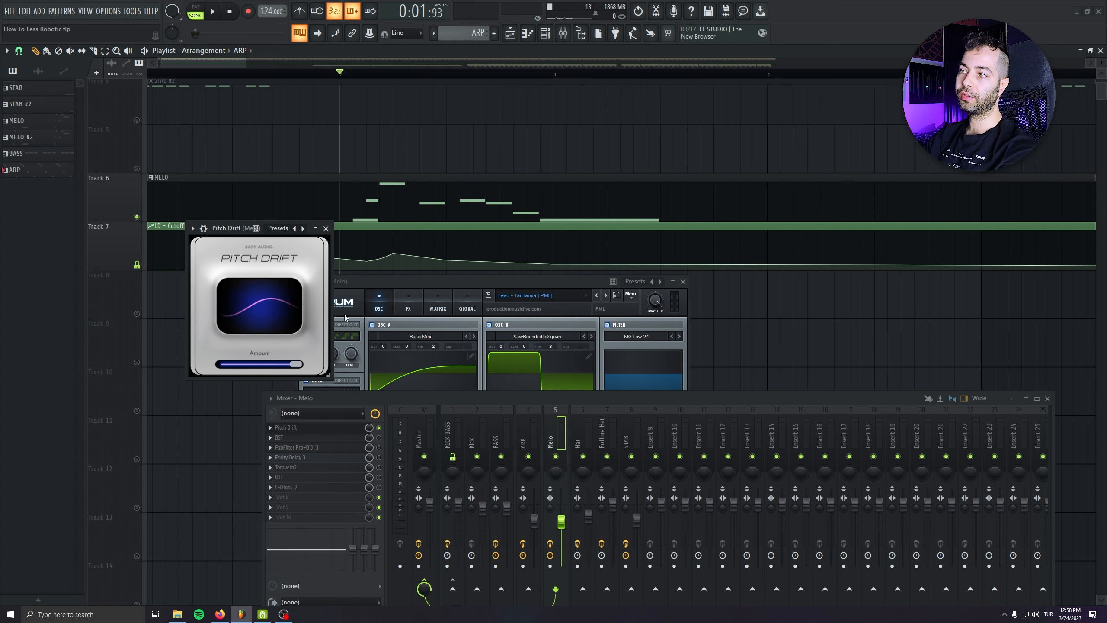
drag(294, 365, 211, 366)
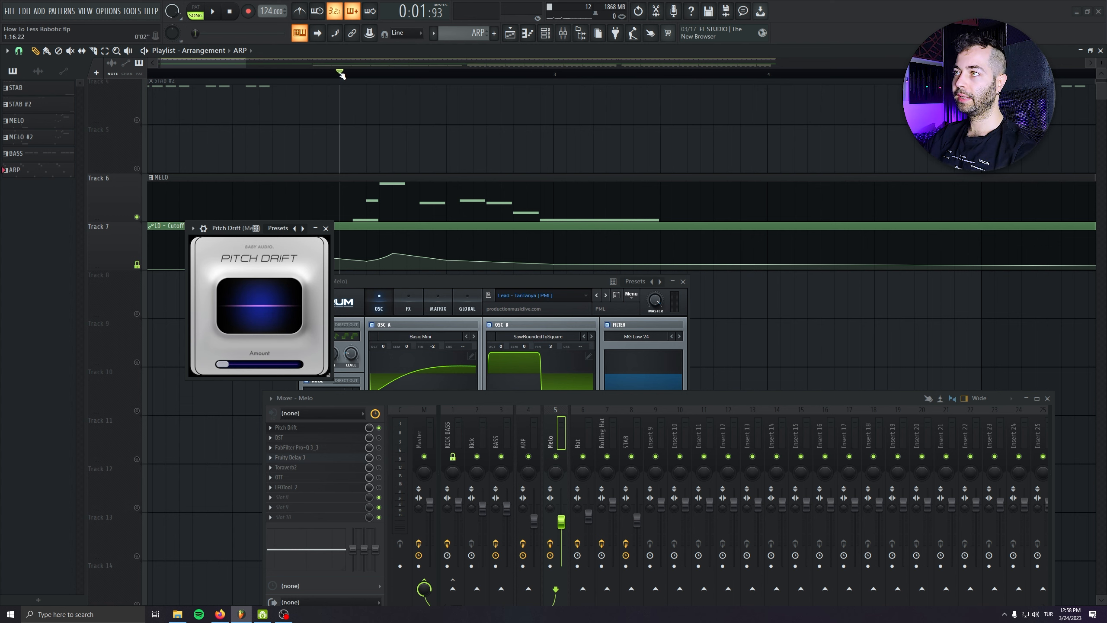
Loop bars 2 to 4 of the playlist and audition the melody while raising the Pitch Drift amount from 0 to its maximum.
drag(341, 75, 767, 96)
key(space)
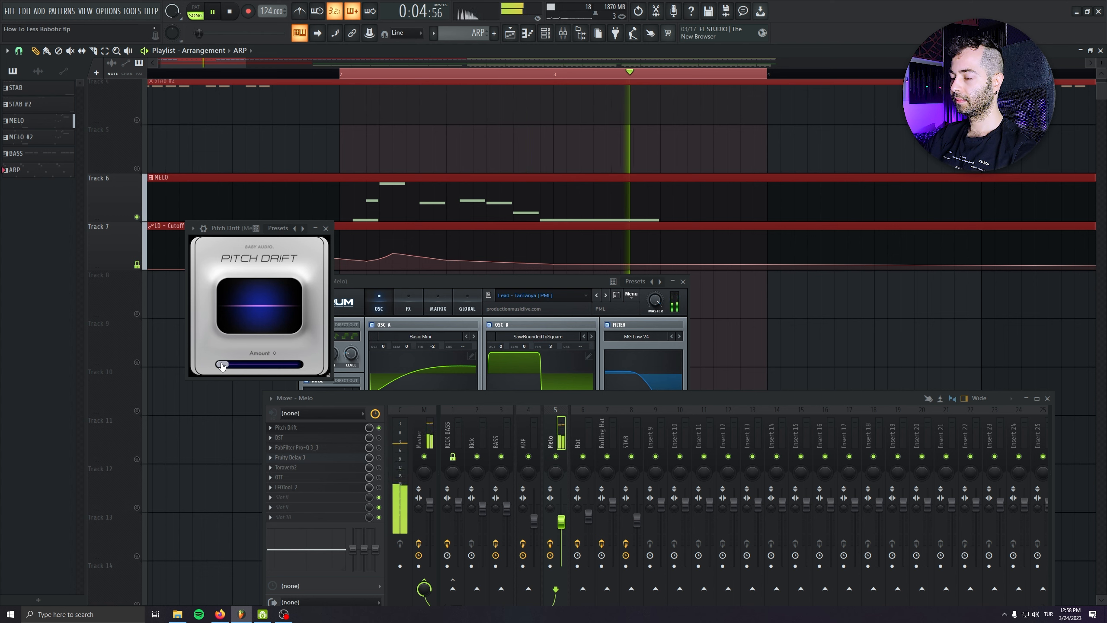
drag(221, 365, 331, 373)
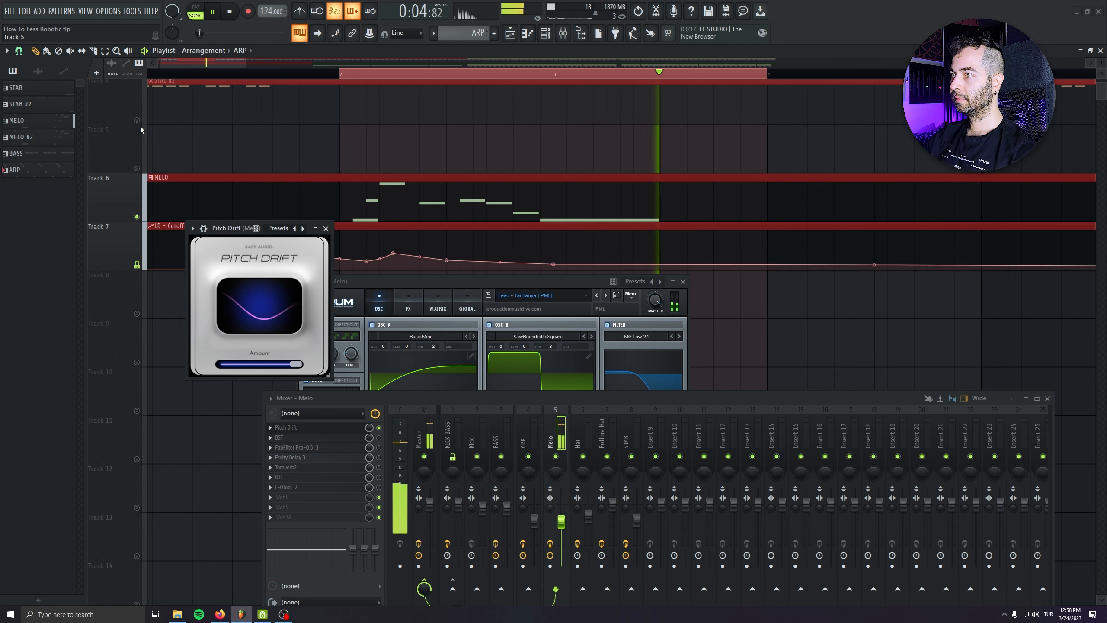
key(space)
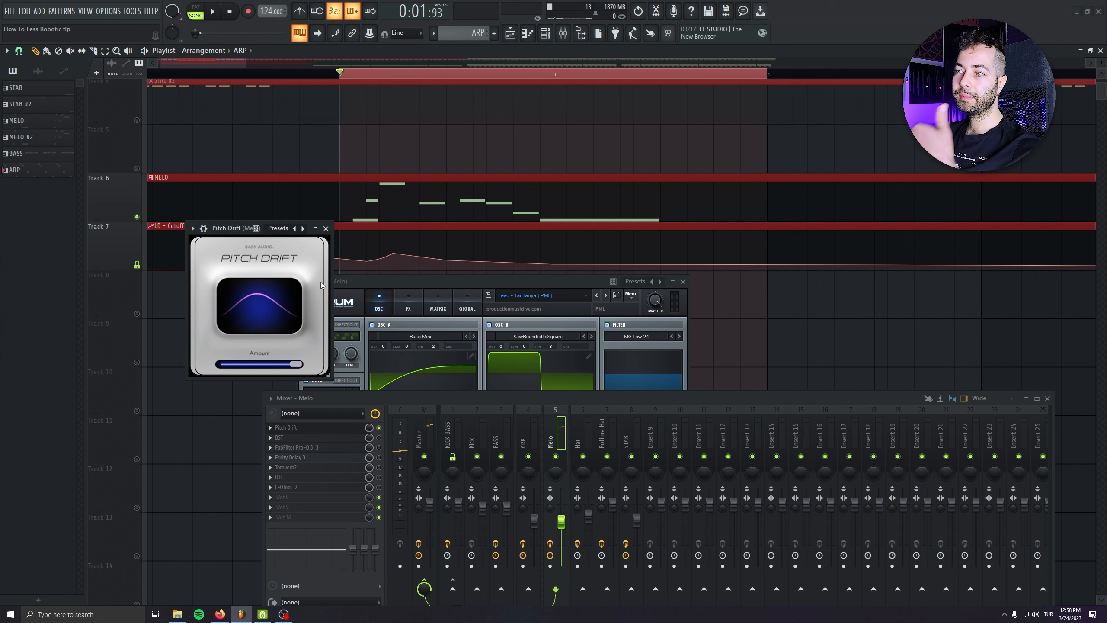
Reduce the Pitch Drift amount to roughly a third of its range and audition the looped melody.
mouse_move(290, 314)
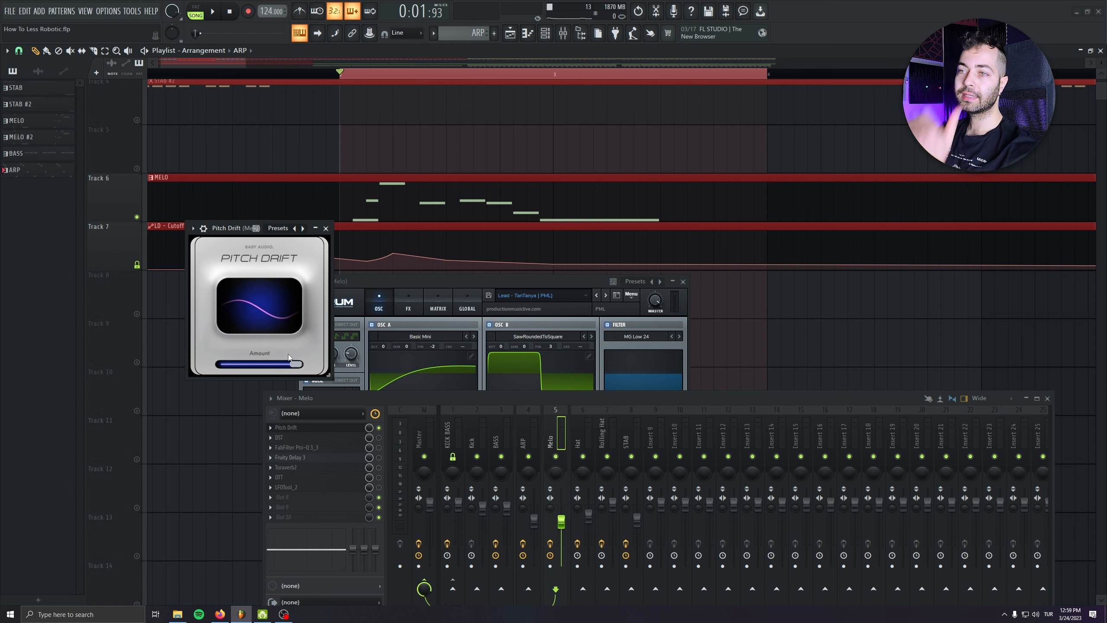
drag(290, 361, 270, 370)
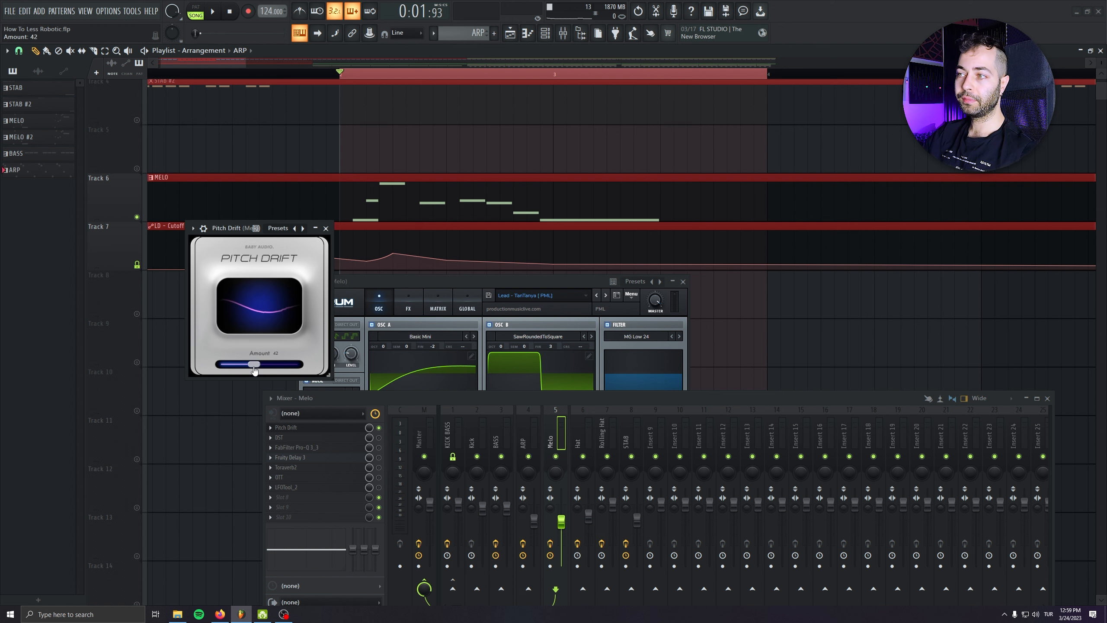
key(space)
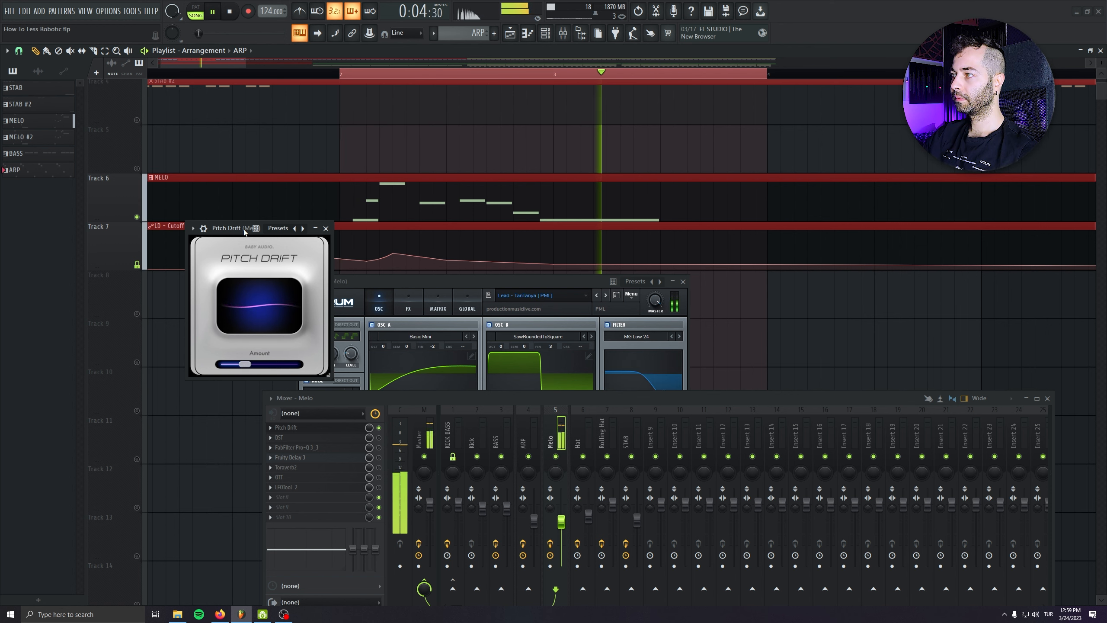
key(space)
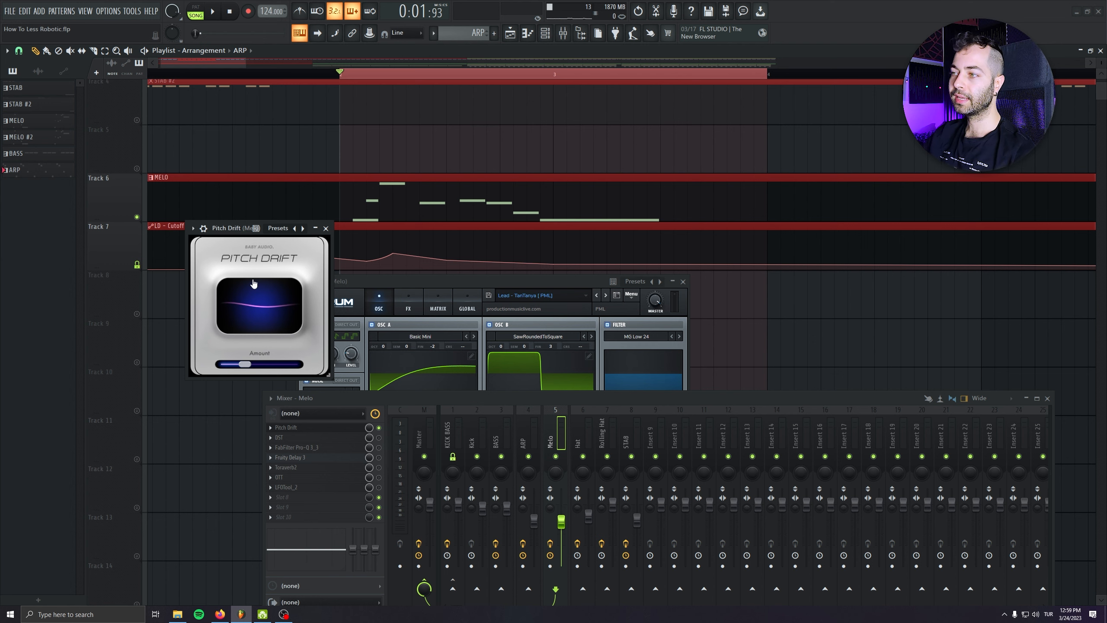
Re-enable all the bypassed effects on the Melo mixer insert.
click(379, 438)
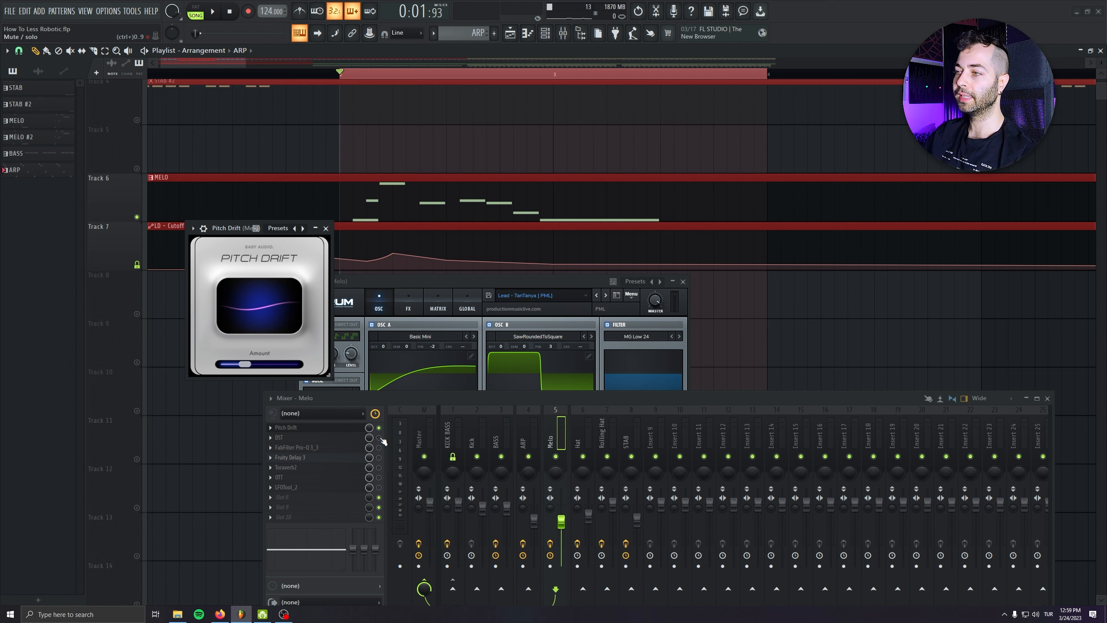
click(378, 447)
click(379, 477)
click(379, 487)
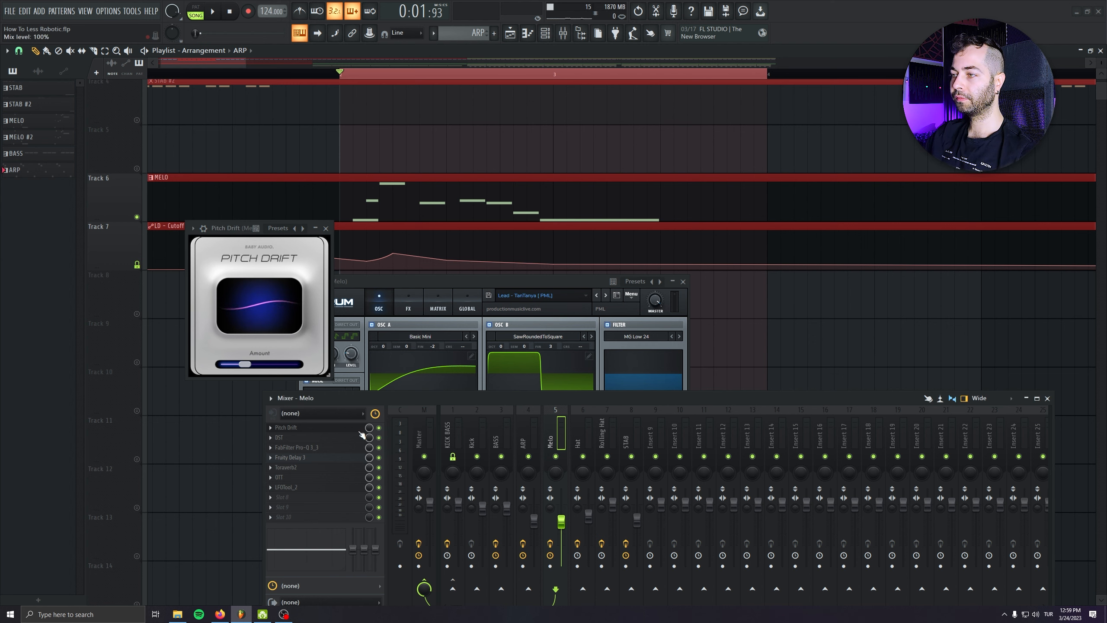
Audition the melody with its full effects chain and lower the Pitch Drift amount slightly, to about a fifth of its range.
key(space)
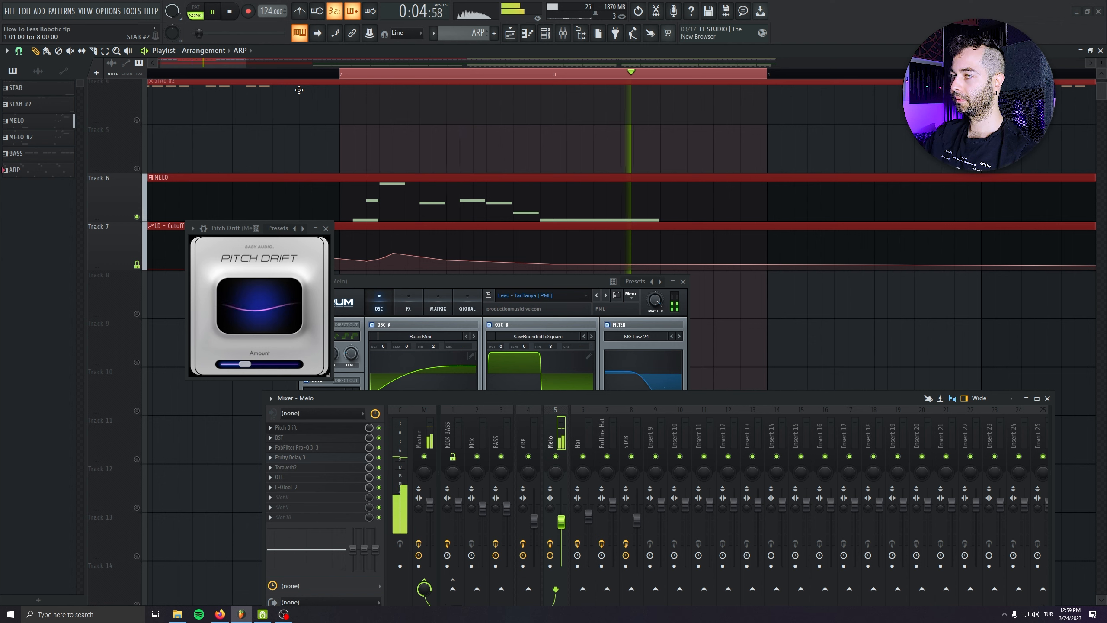
key(space)
mouse_move(244, 369)
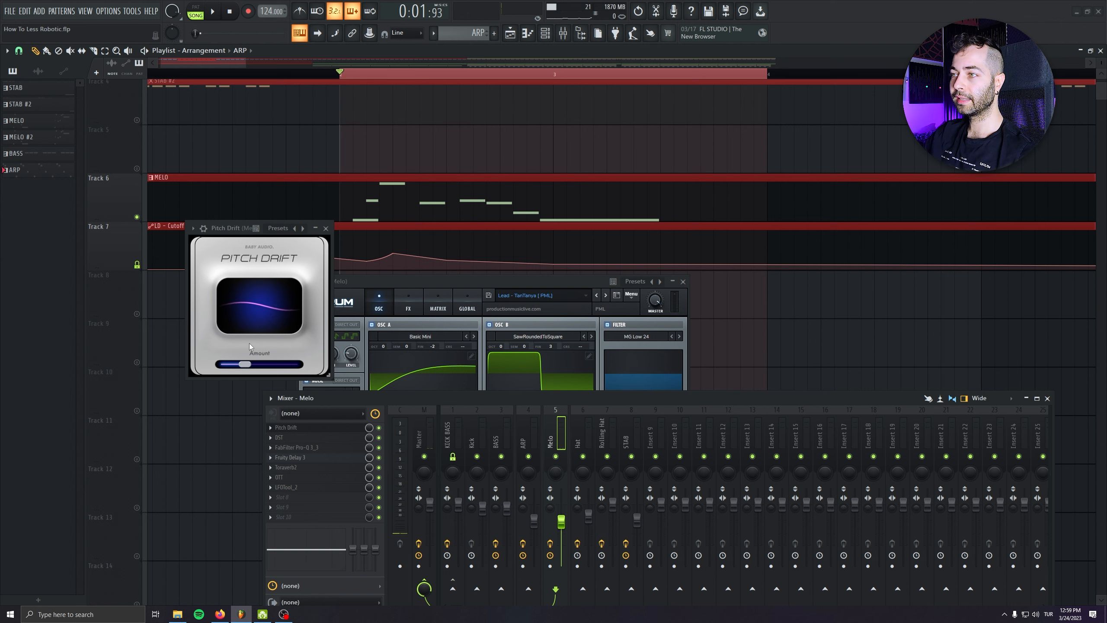
drag(245, 365, 244, 369)
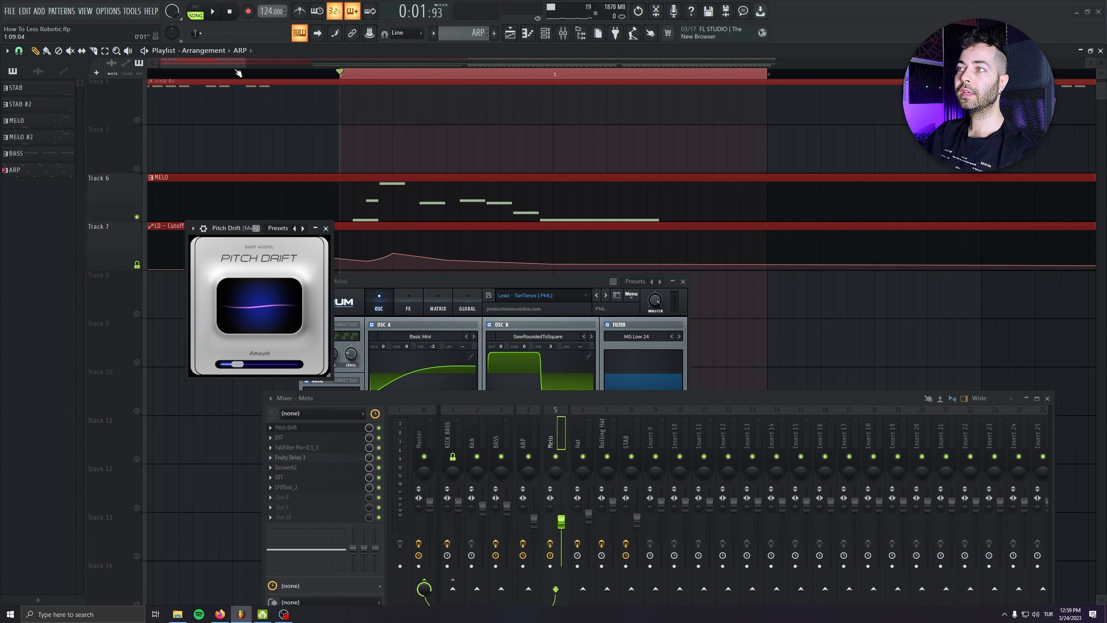
Unsolo the melody so all tracks play, and clear the loop selection over bars 2 to 4.
right_click(140, 121)
right_click(140, 120)
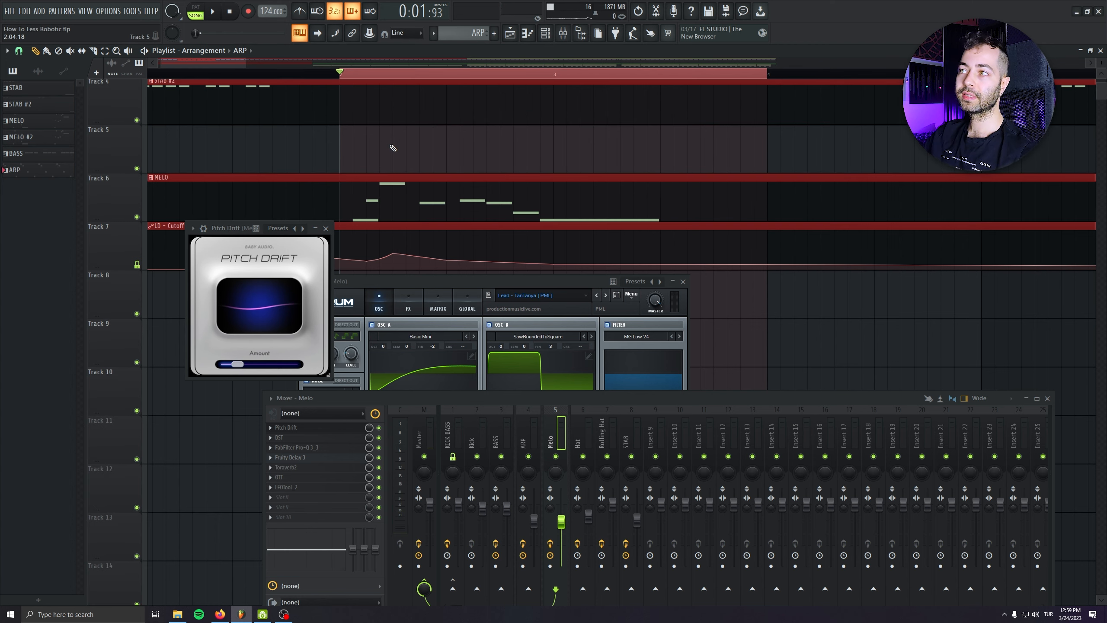
scroll(390, 148, down, 8)
scroll(390, 148, down, 1)
drag(200, 77, 228, 76)
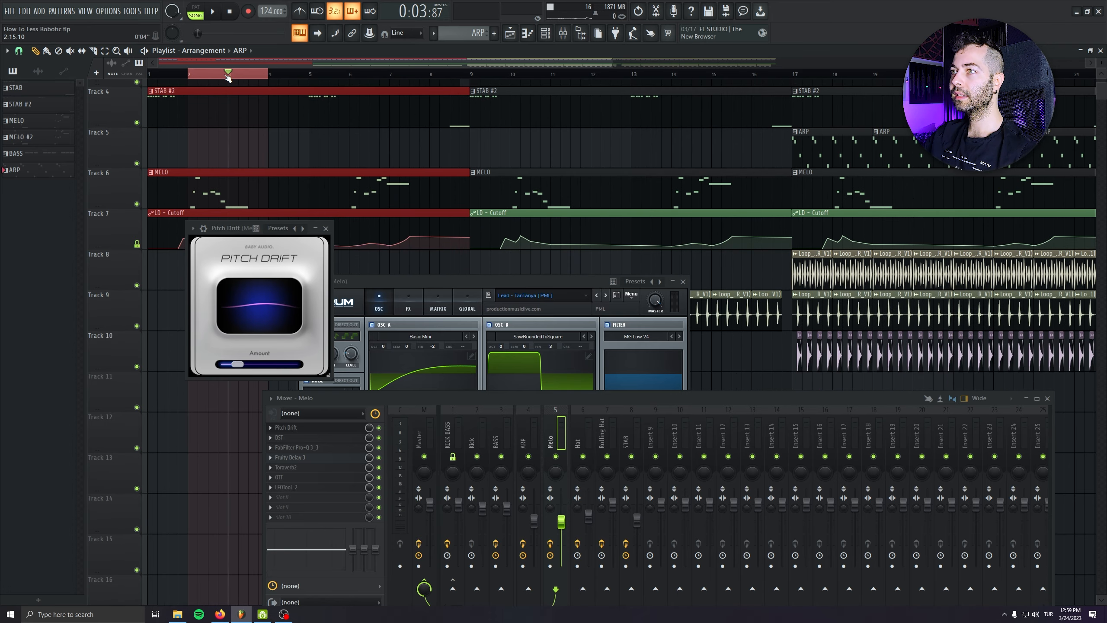
right_click(249, 77)
Play the arrangement with all tracks active to hear the pitch-drifted melody in the full mix.
key(space)
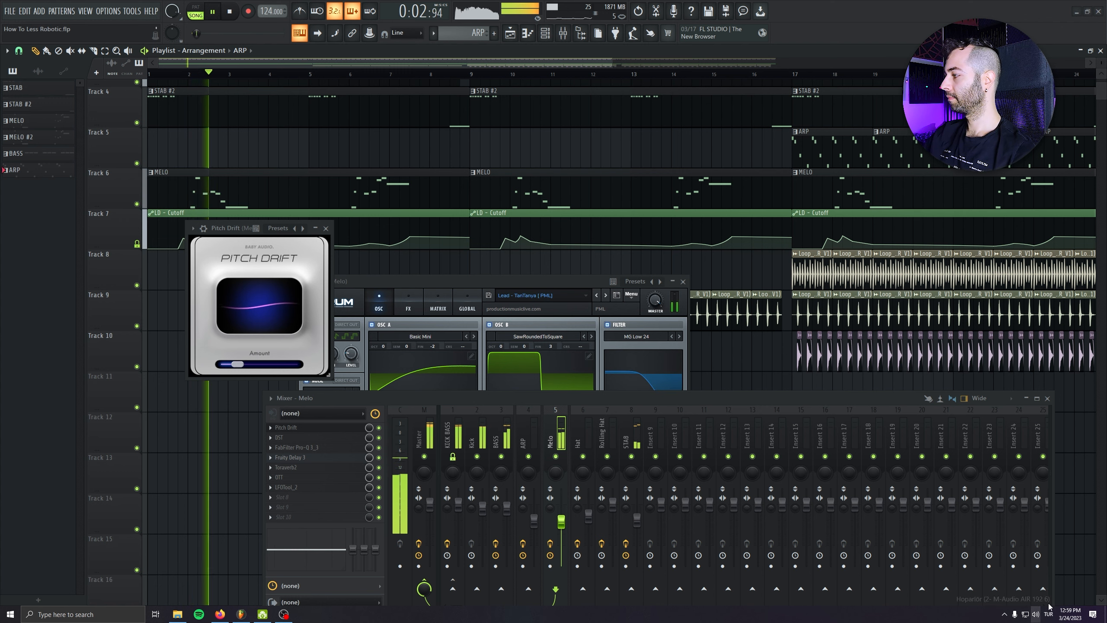
click(1036, 614)
key(Escape)
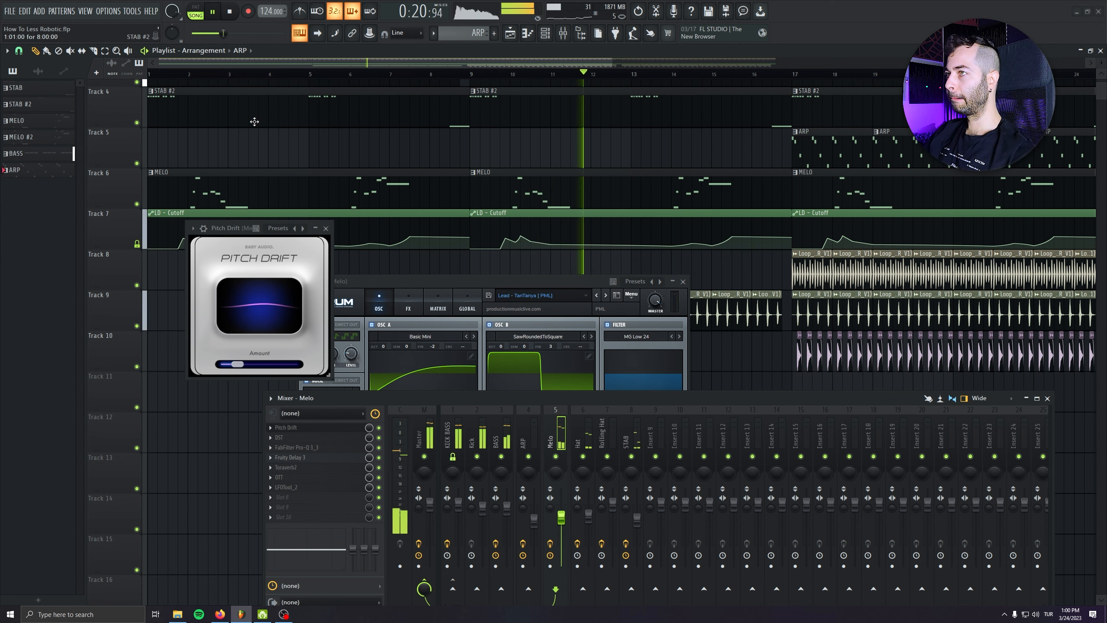
Stop playback, bypass and close Pitch Drift on the Melo insert, and shift its other effects down to leave slots 2 to 4 empty.
key(space)
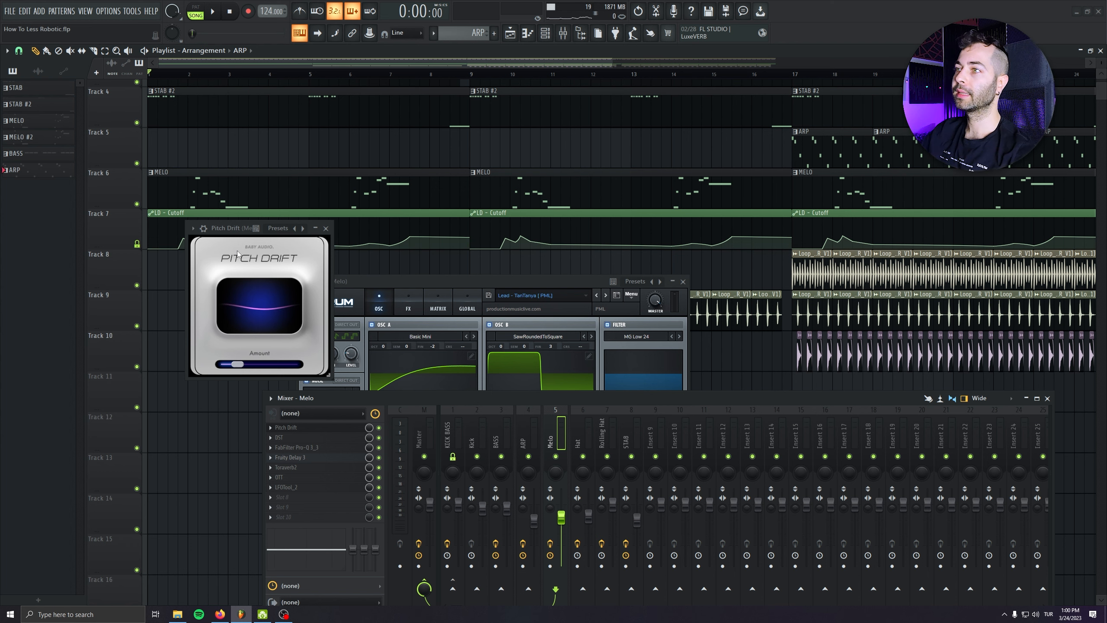
click(326, 228)
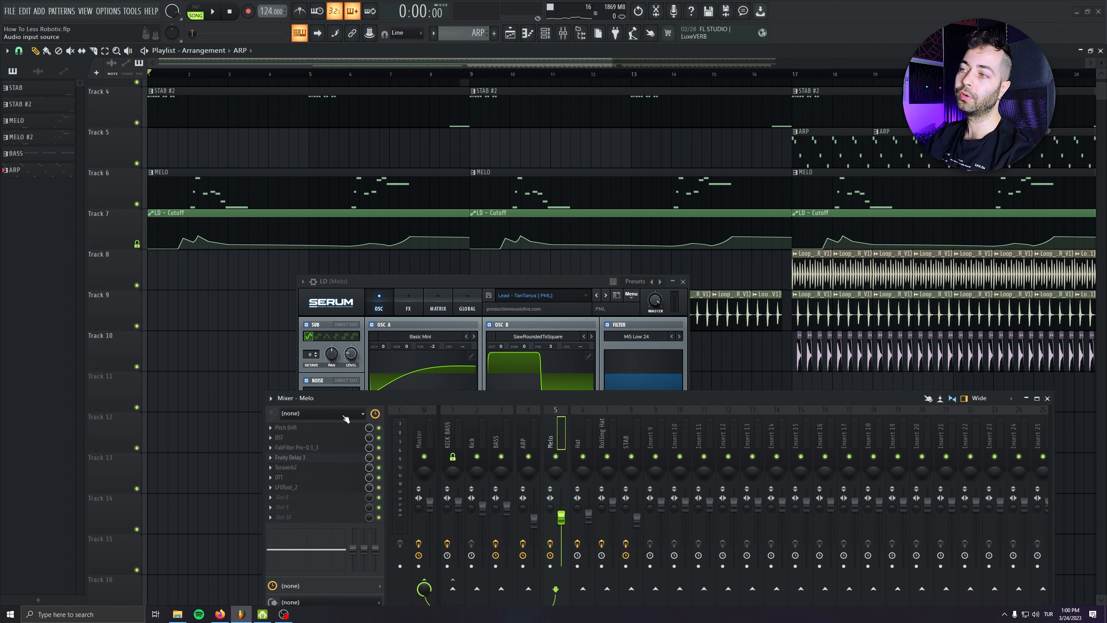
scroll(285, 456, down, 3)
scroll(287, 449, down, 3)
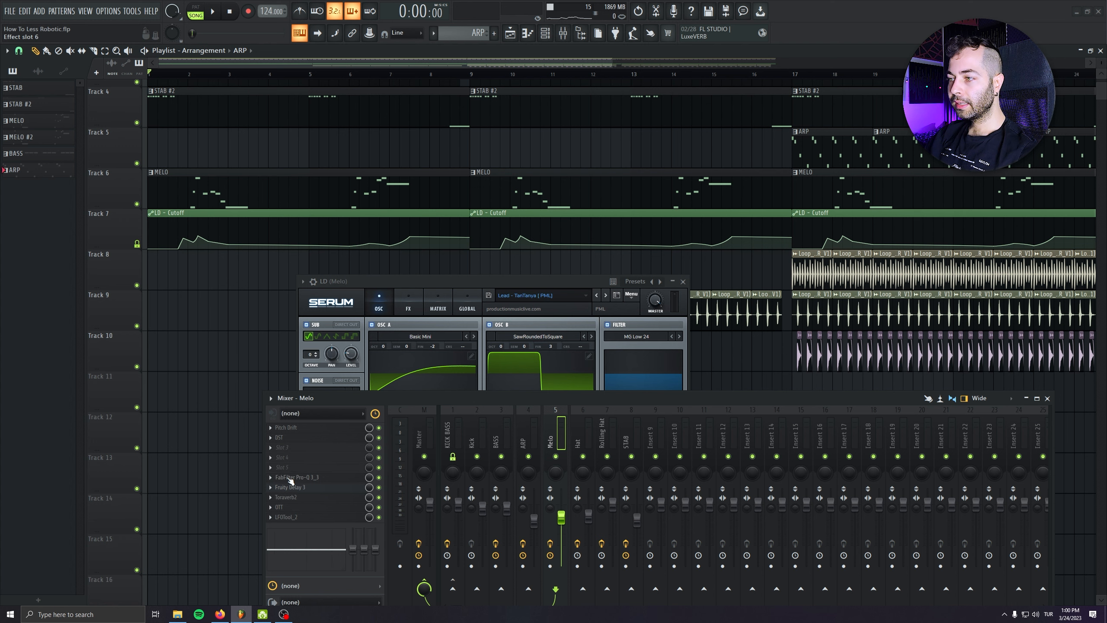
scroll(287, 438, down, 1)
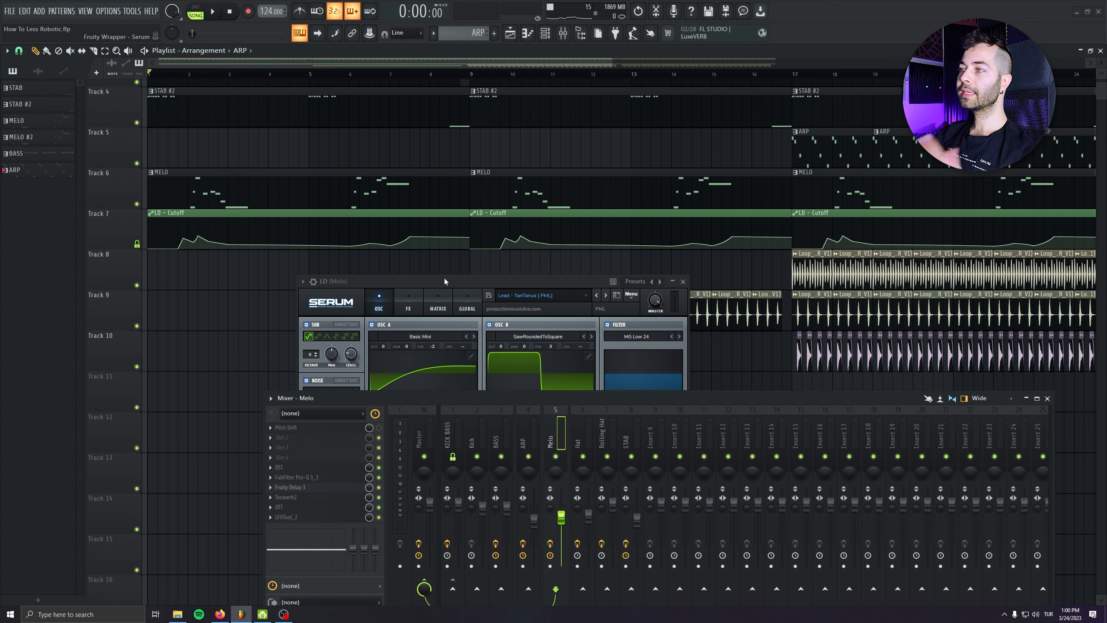
Bring the LD channel's Serum forward and load the AbitCrazy shape into LFO 1.
drag(445, 278, 426, 263)
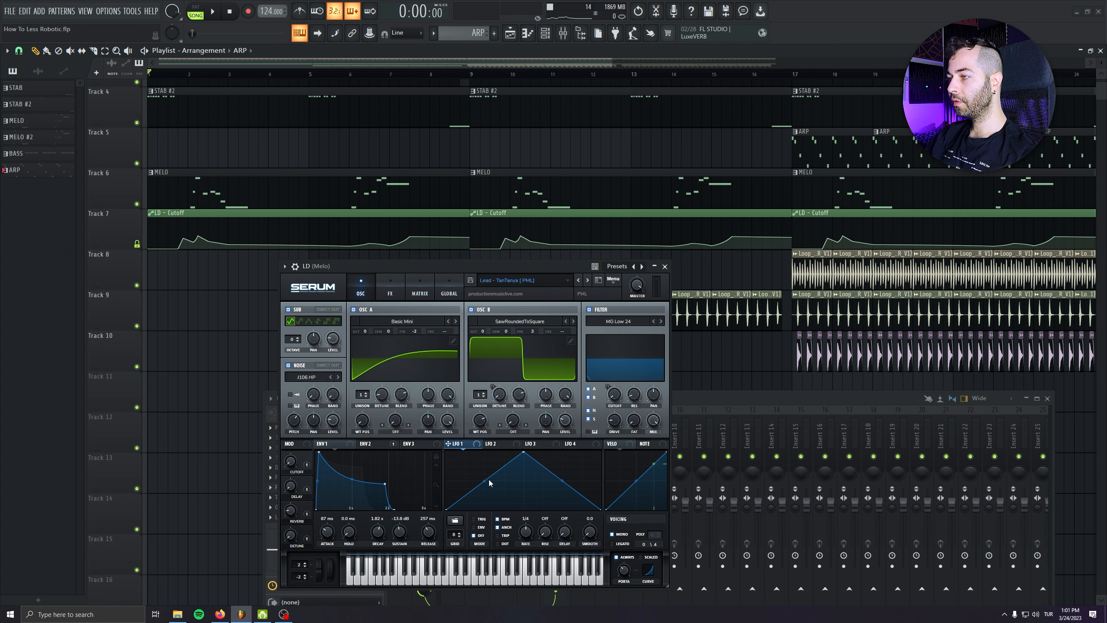
click(455, 520)
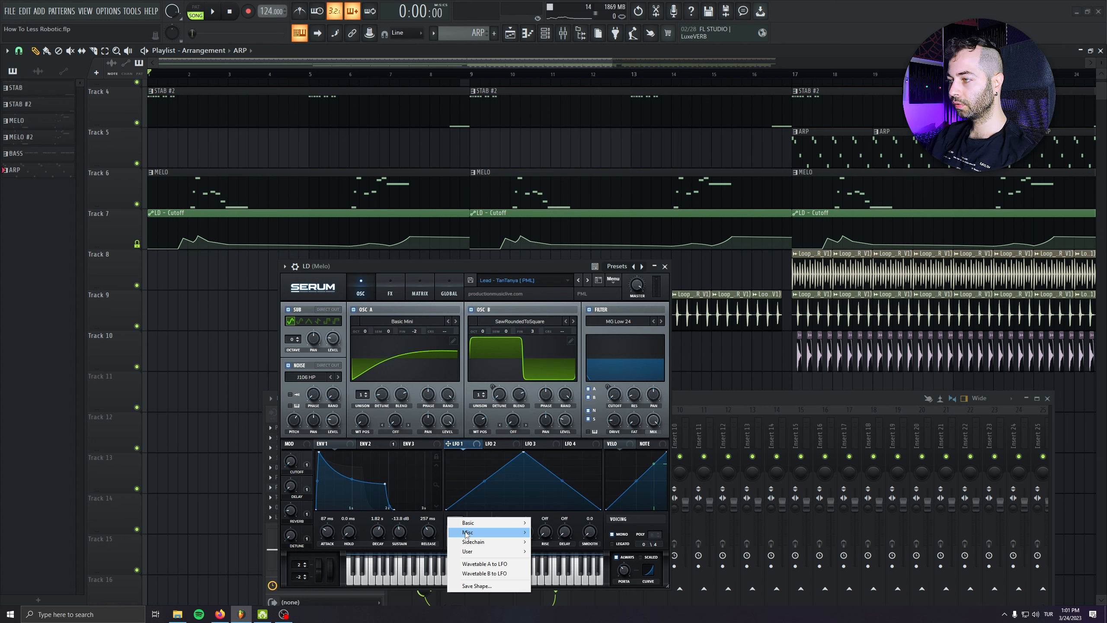
mouse_move(465, 533)
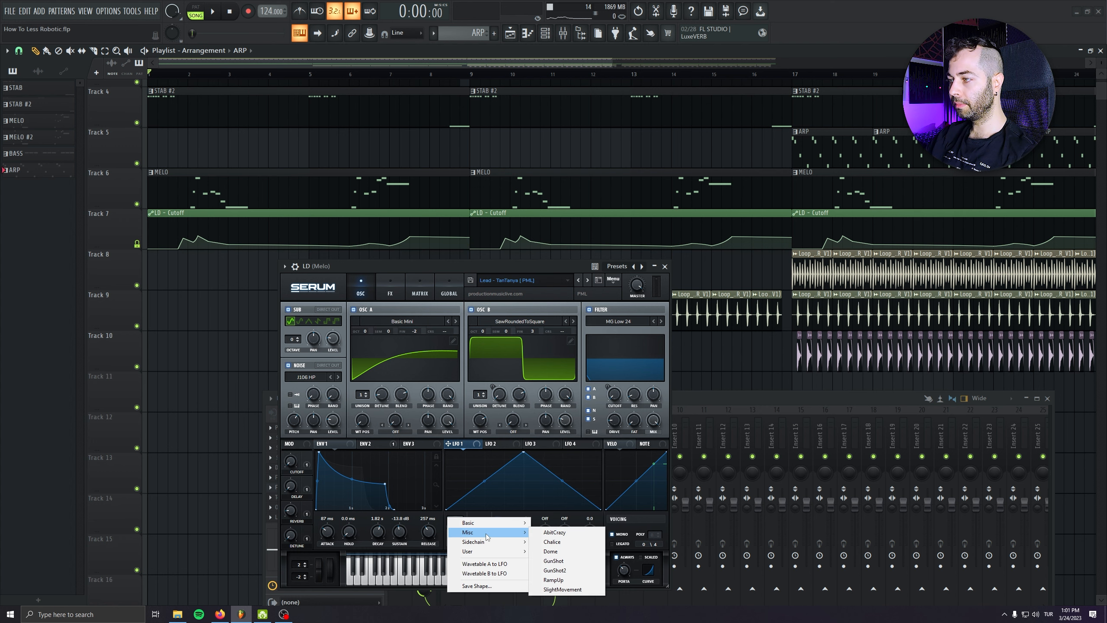
click(565, 537)
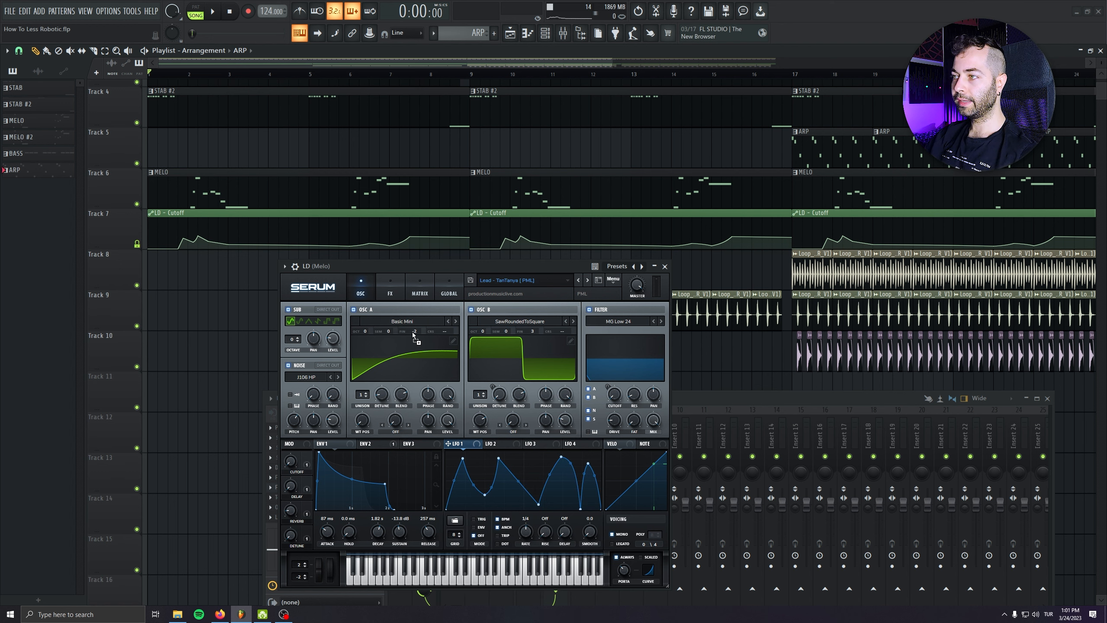
Route LFO 1 to the fine tuning of oscillators A and B in Serum, with exaggerated modulation amounts.
drag(412, 331, 414, 332)
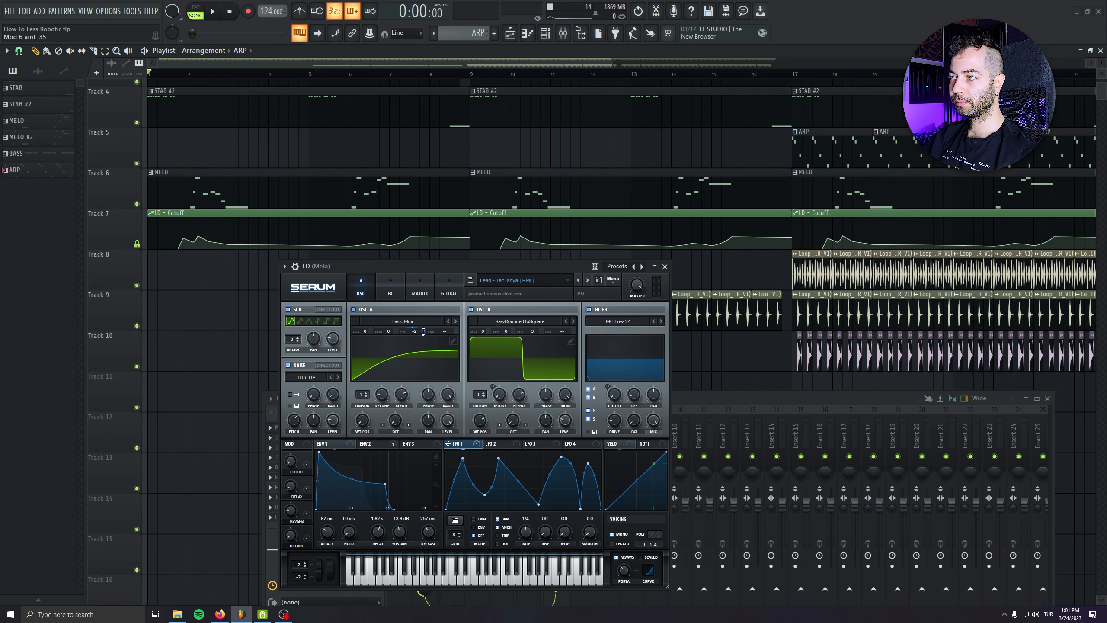
drag(424, 331, 424, 334)
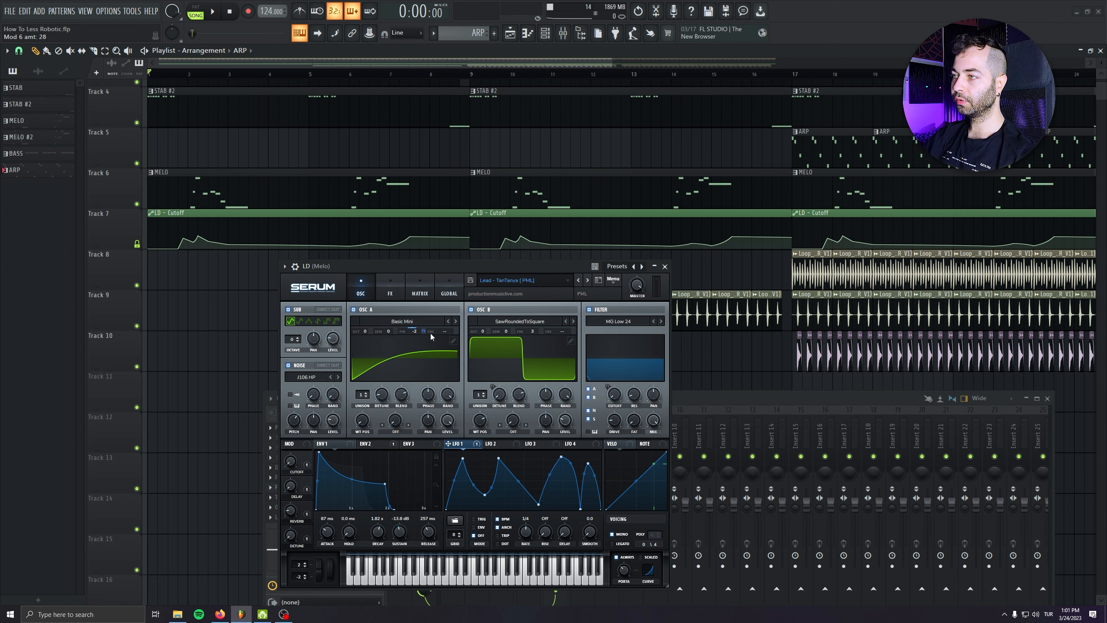
drag(423, 332, 423, 342)
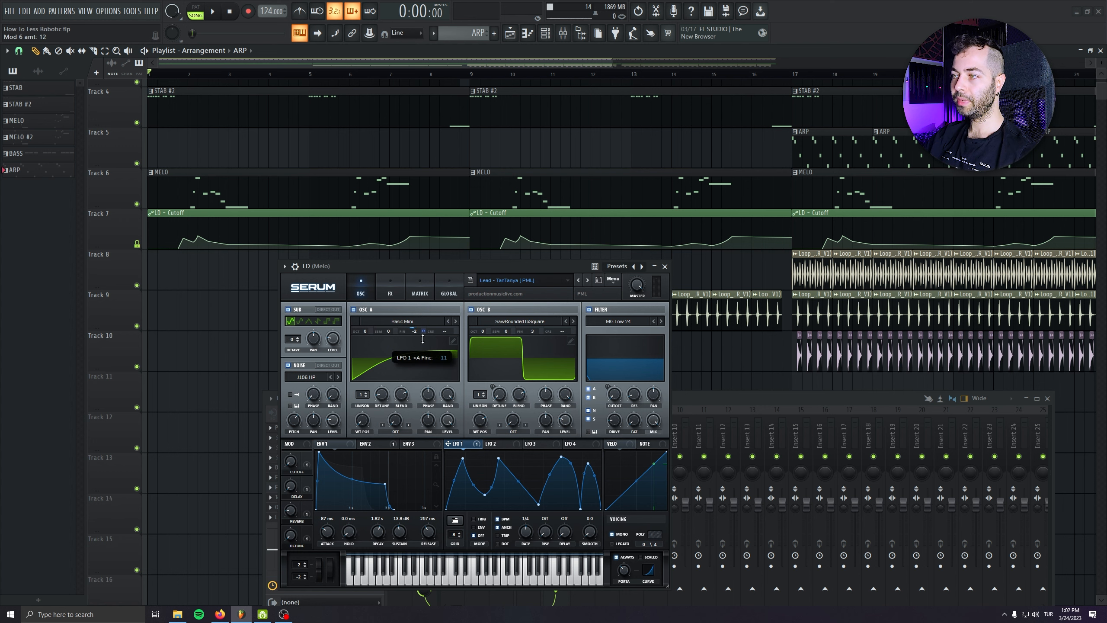
drag(423, 340, 430, 295)
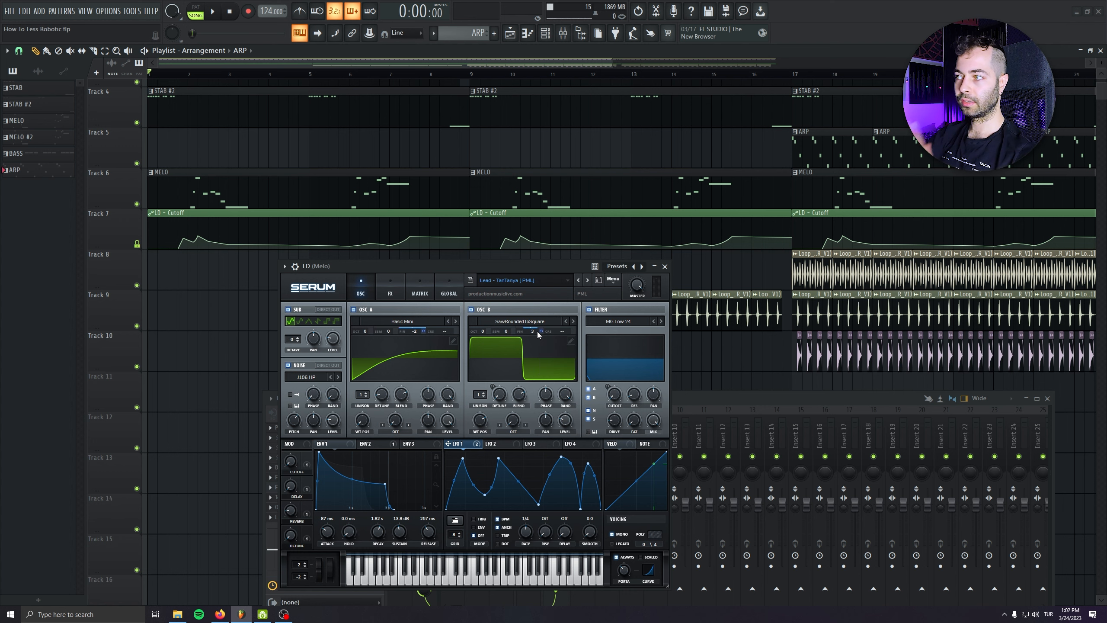
drag(537, 331, 515, 208)
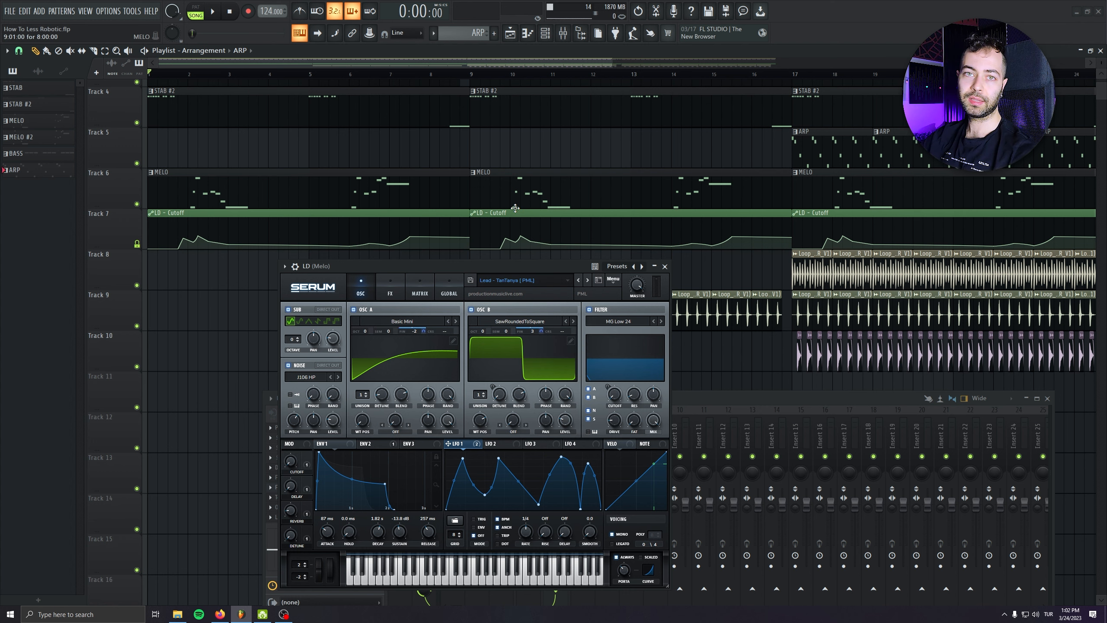
Audition the melody with the strong fine-tune modulation and set the playback start just before its first notes.
key(space)
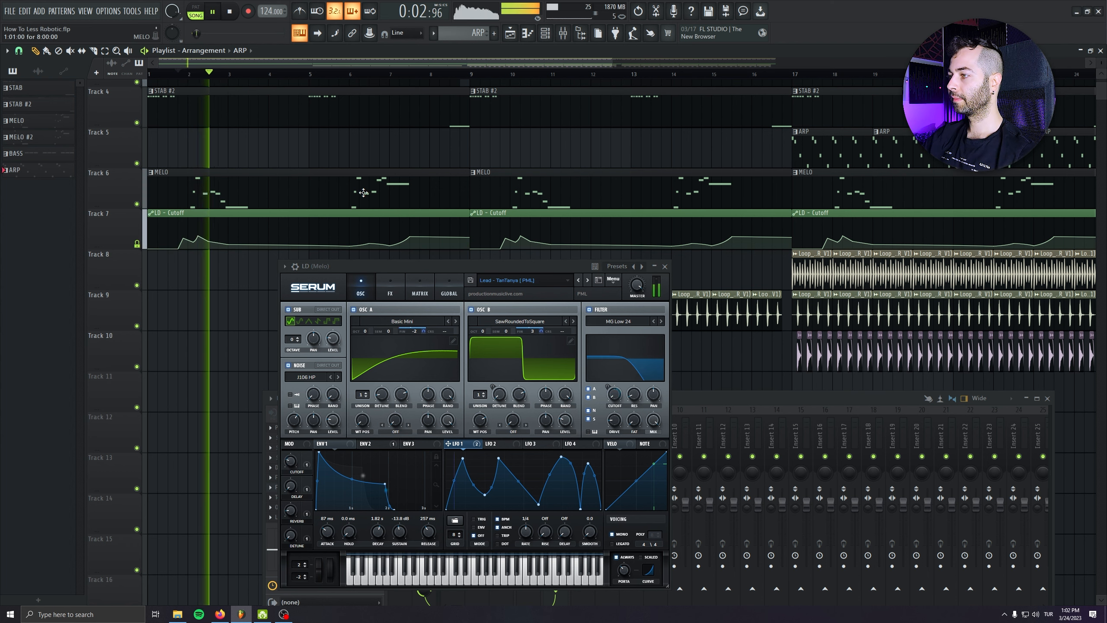
key(space)
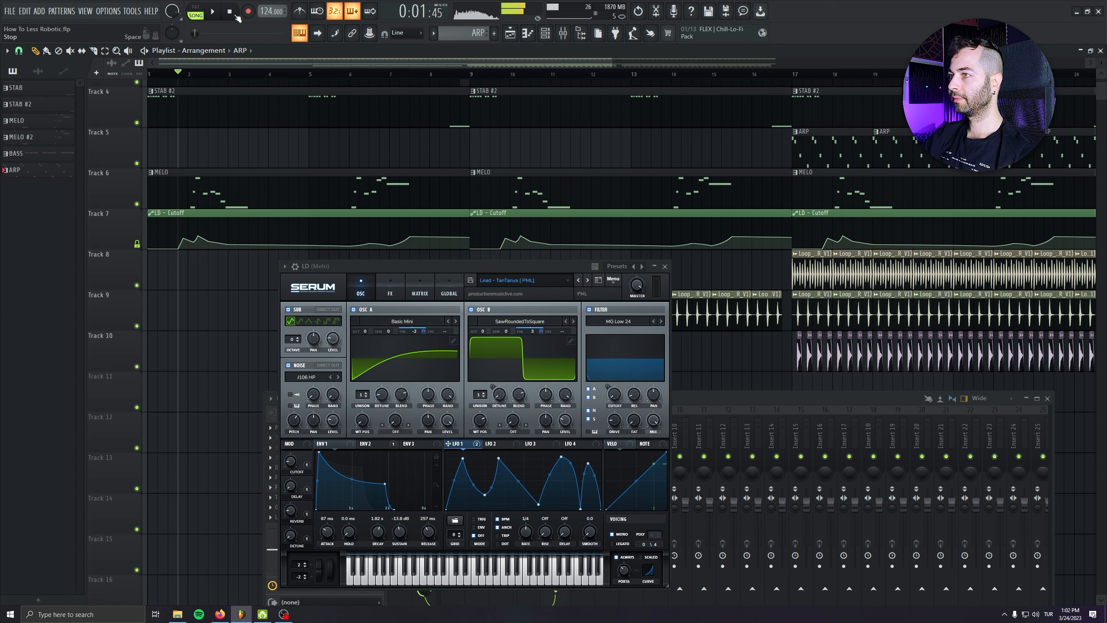
click(187, 75)
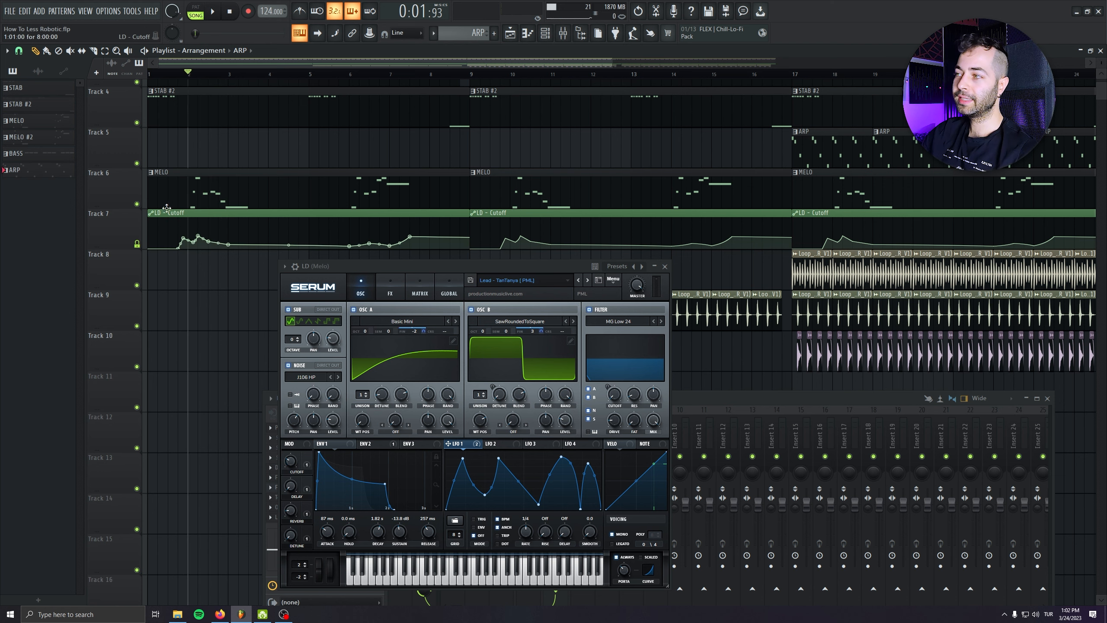
scroll(165, 208, up, 4)
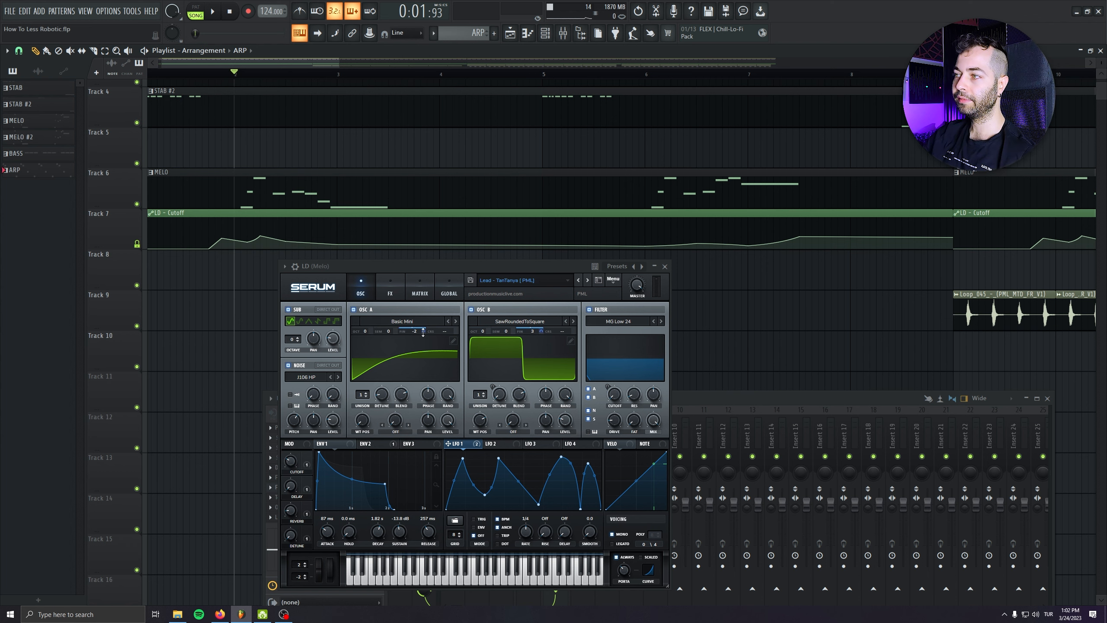
Reduce LFO 1's fine-tune amount to 13 on oscillator A and -11 on oscillator B, undoing the stray tweaks to oscillator A's amount.
drag(422, 335, 425, 346)
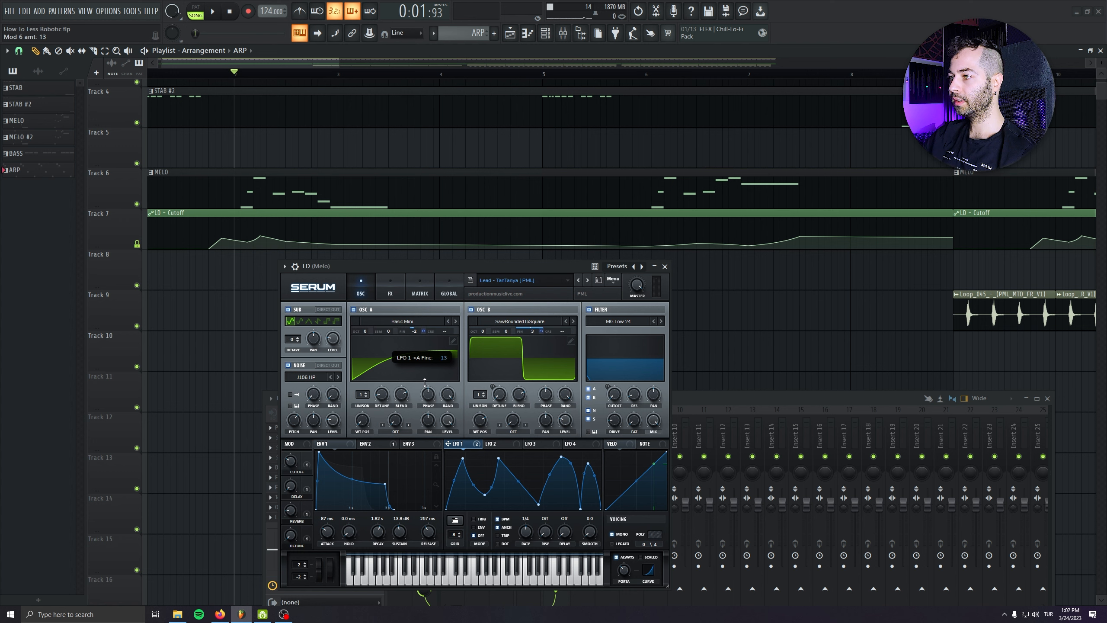
drag(541, 331, 541, 336)
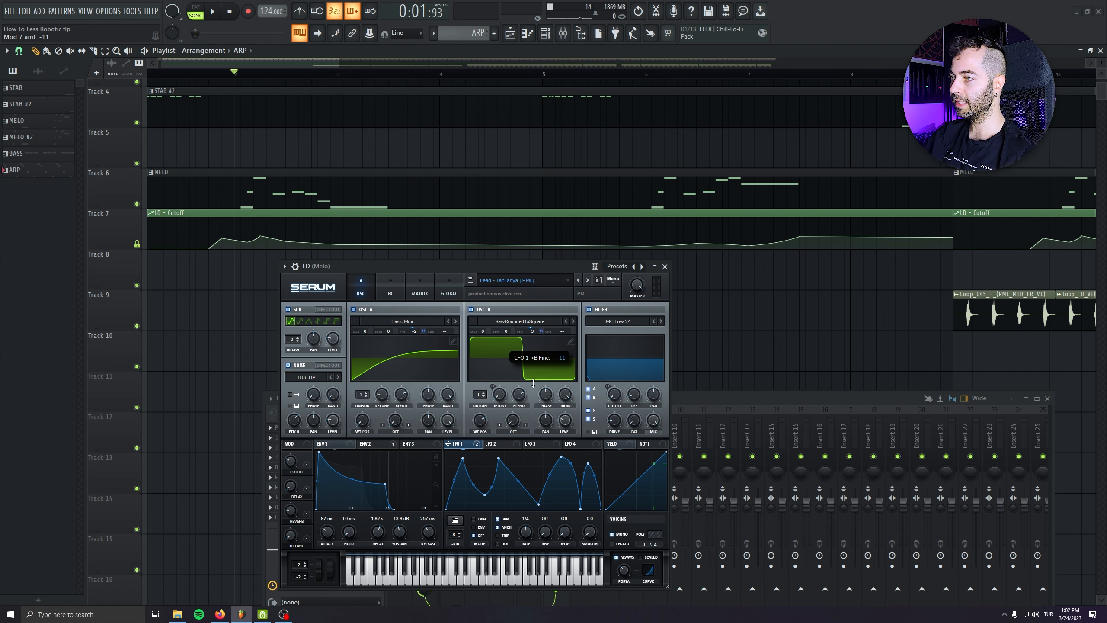
drag(533, 383, 533, 380)
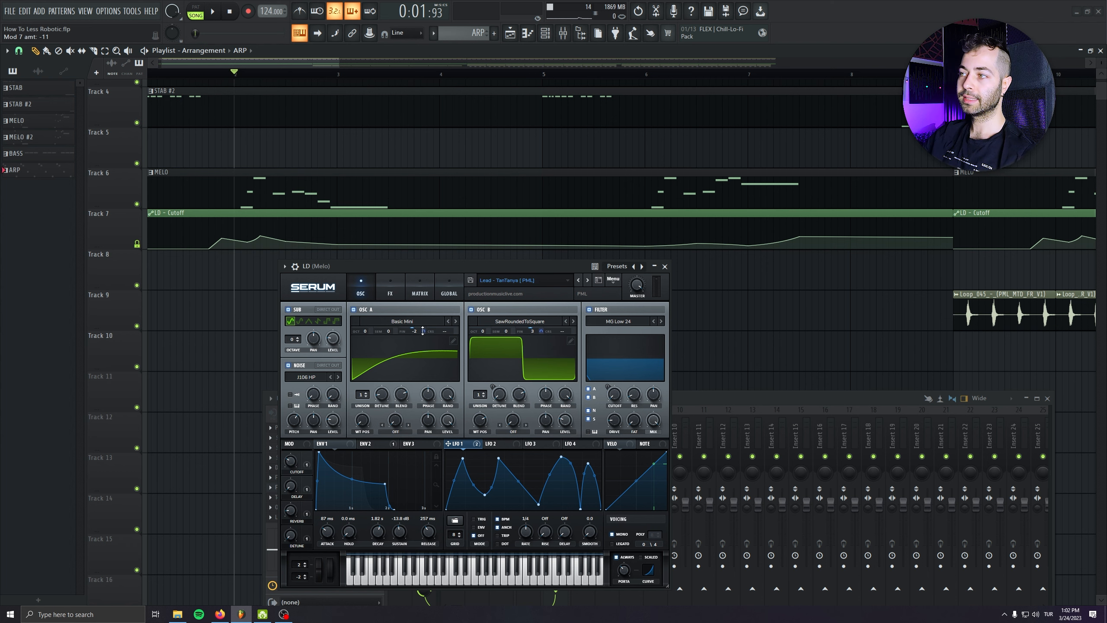
key(ctrl+z)
key(ctrl+z)
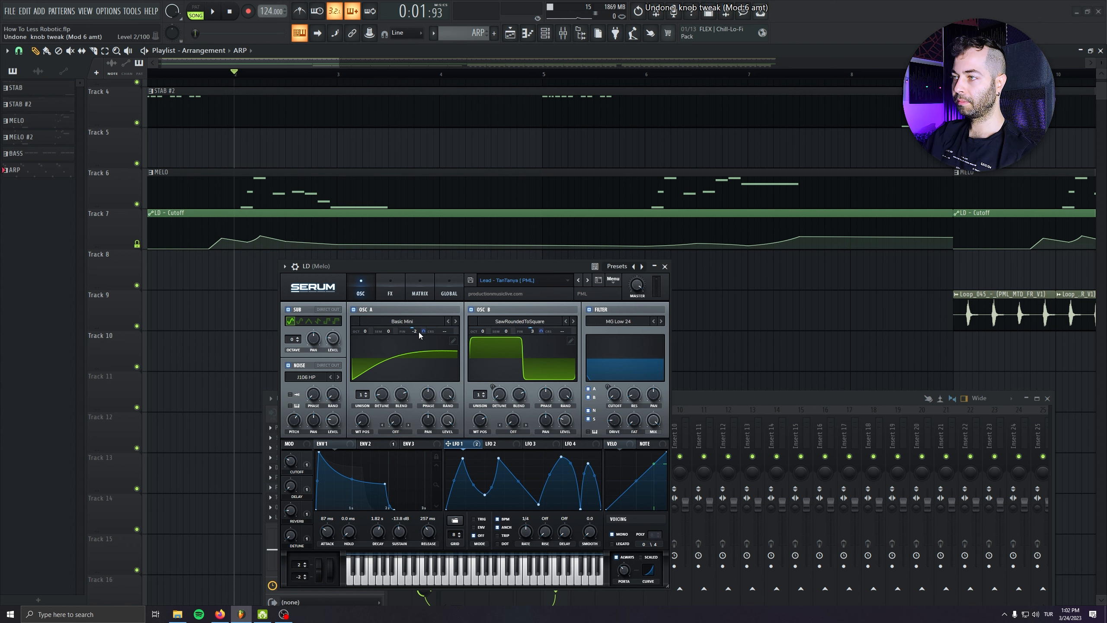
drag(420, 331, 423, 331)
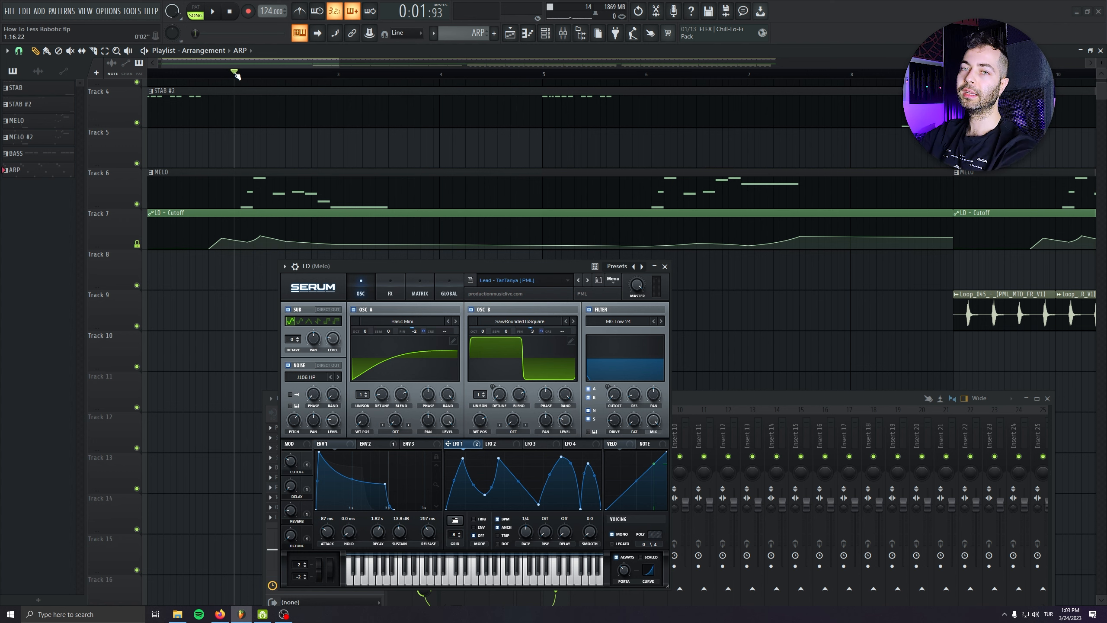
Audition the melody with the subtle LFO modulation, adjusting the fine-tune controls of oscillators A and B between playbacks.
key(space)
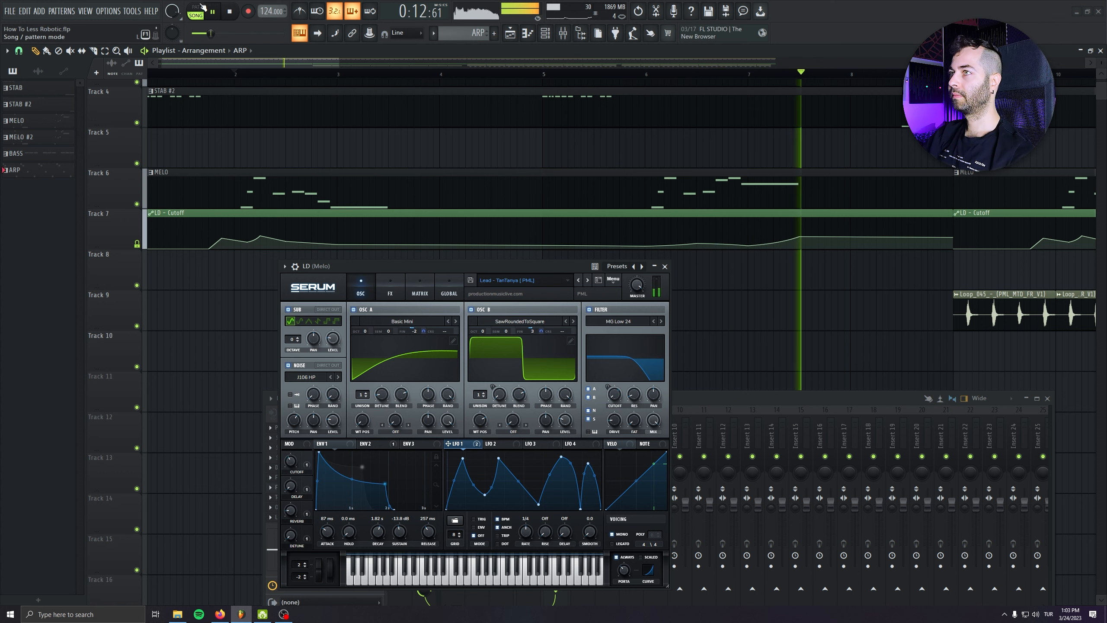
key(space)
key(space)
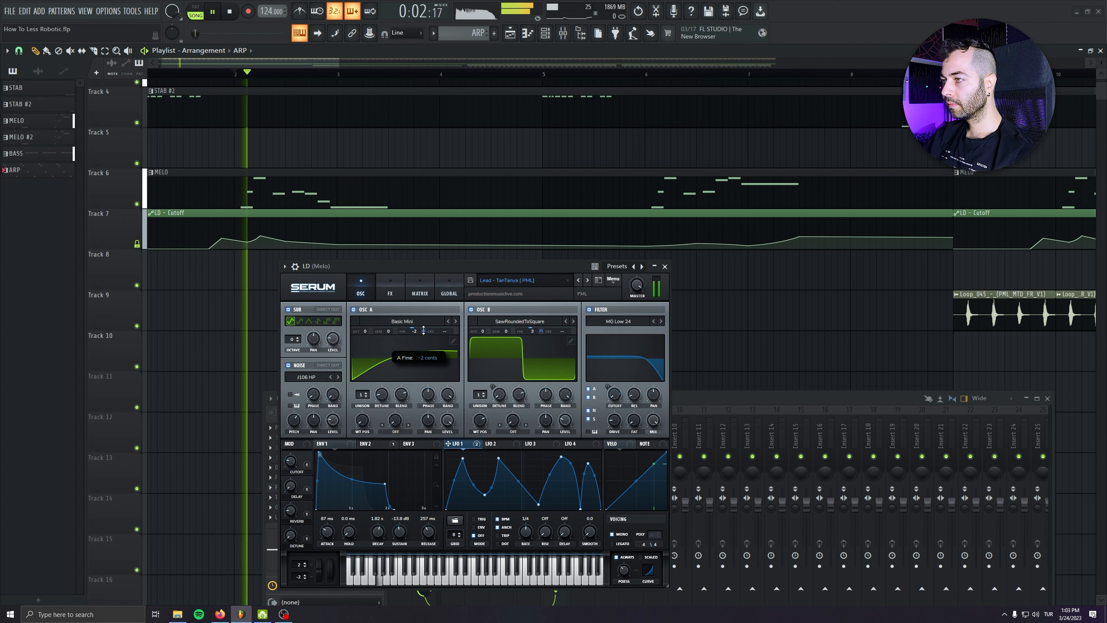
drag(425, 320, 422, 334)
click(231, 13)
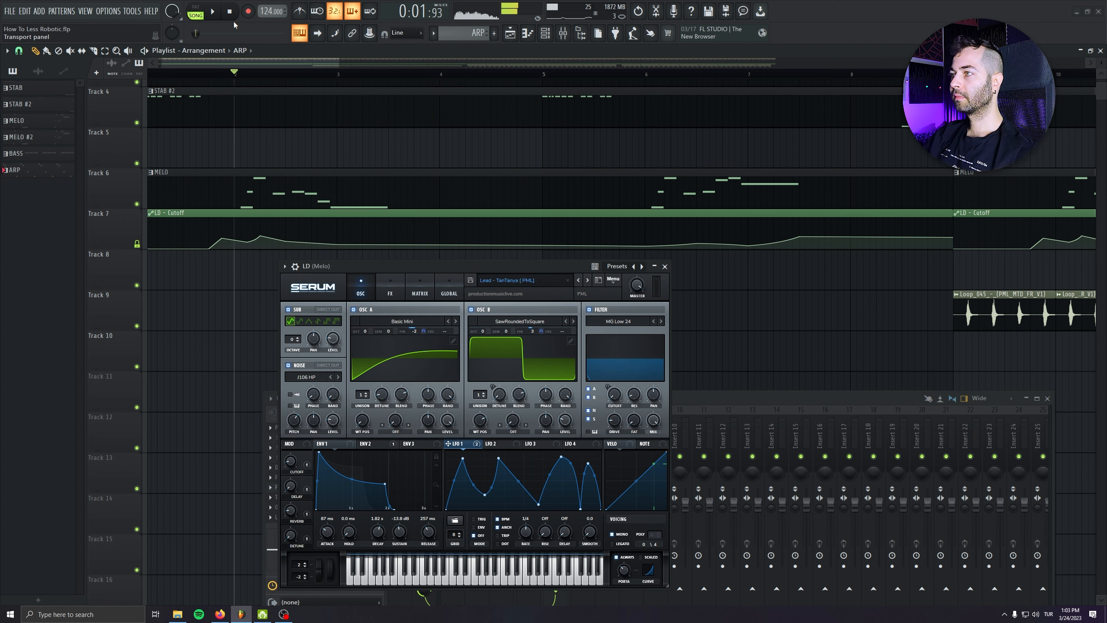
click(231, 13)
drag(541, 331, 545, 339)
key(space)
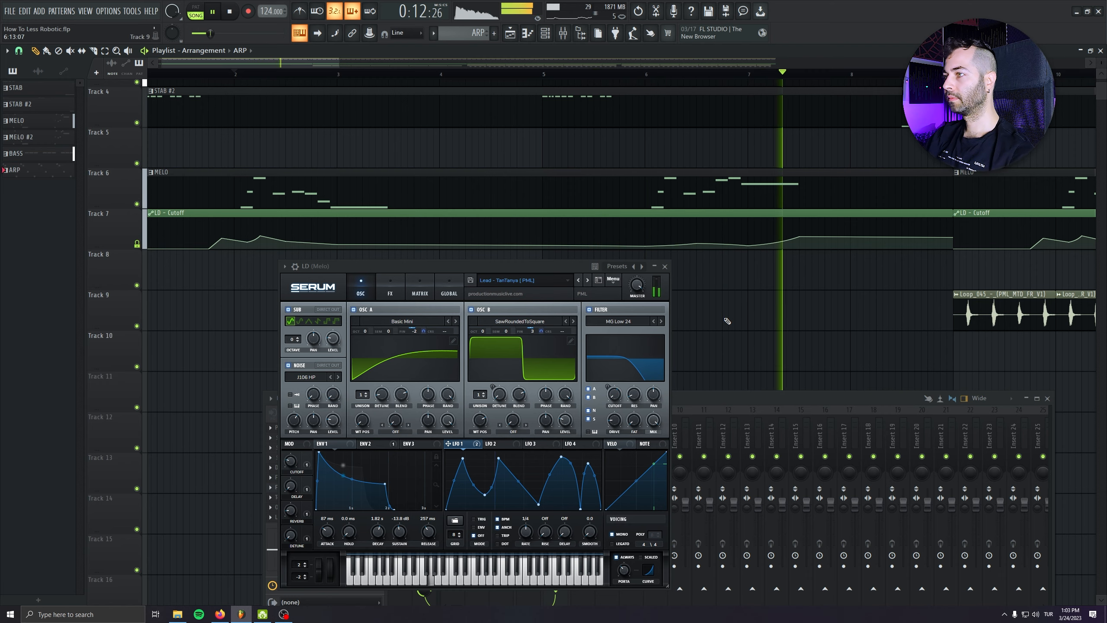
Close Serum and listen to the LFO-modulated melody in the full arrangement past bar 9, with all tracks in view.
click(665, 266)
drag(697, 321, 380, 379)
scroll(380, 379, down, 1)
scroll(380, 379, up, 1)
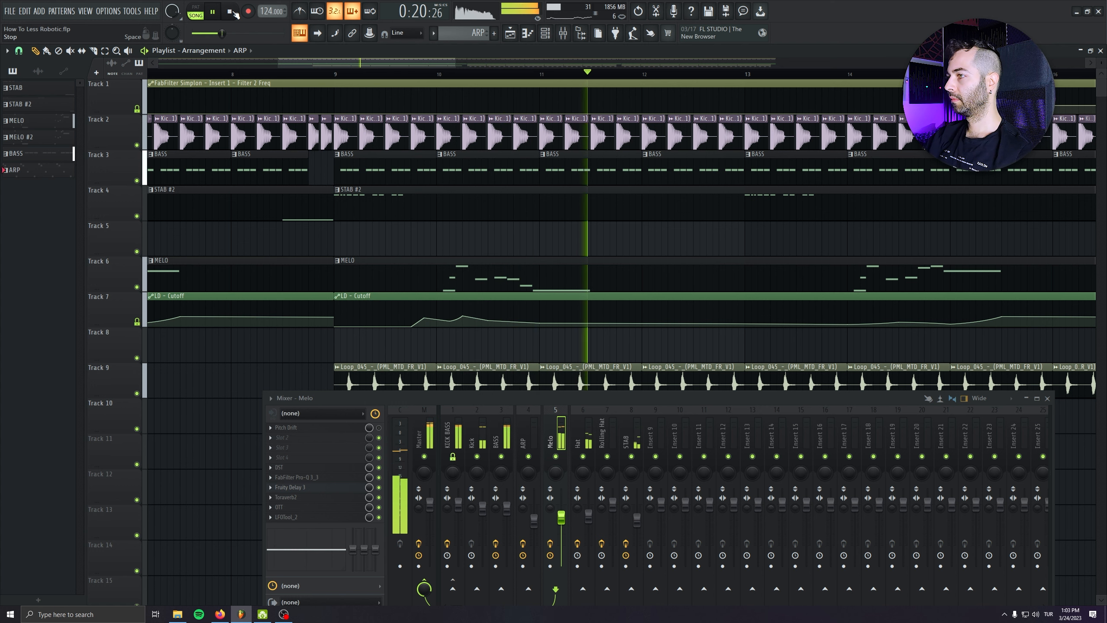
key(space)
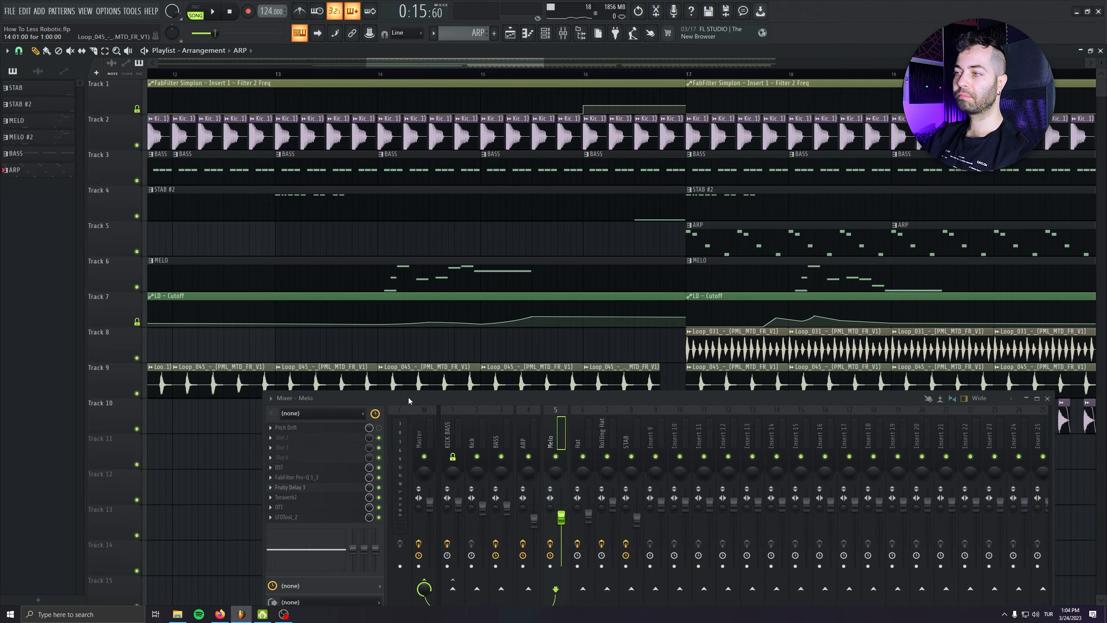
Review Pitch Drift on the Melo insert and LFO 1 in the LD channel's Serum, and set the playback start to bar 17.
click(296, 427)
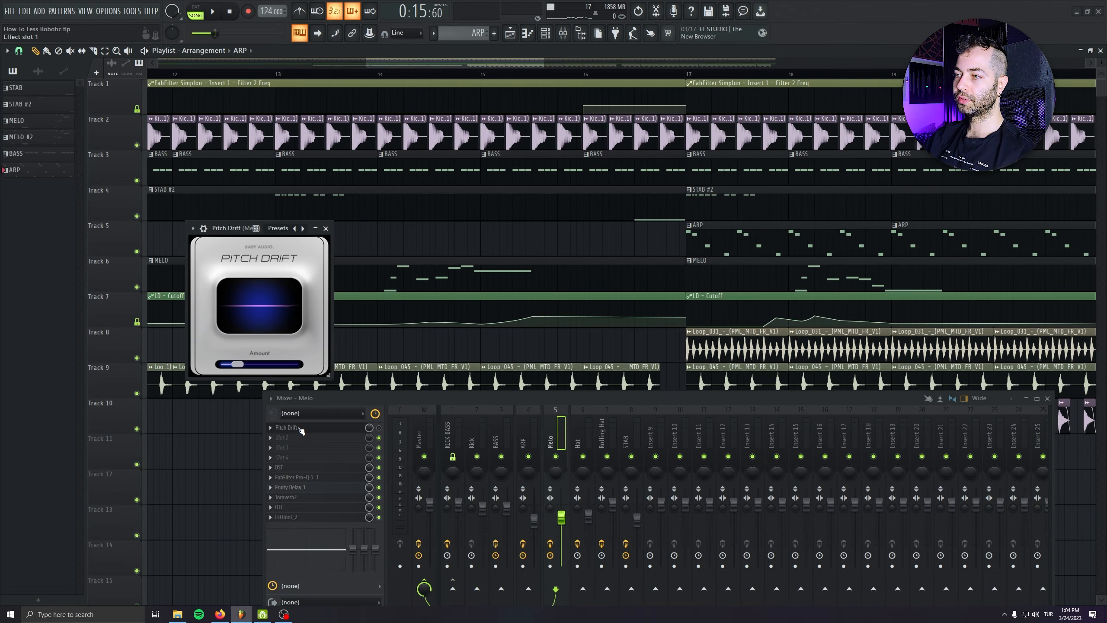
click(326, 228)
drag(381, 256, 233, 254)
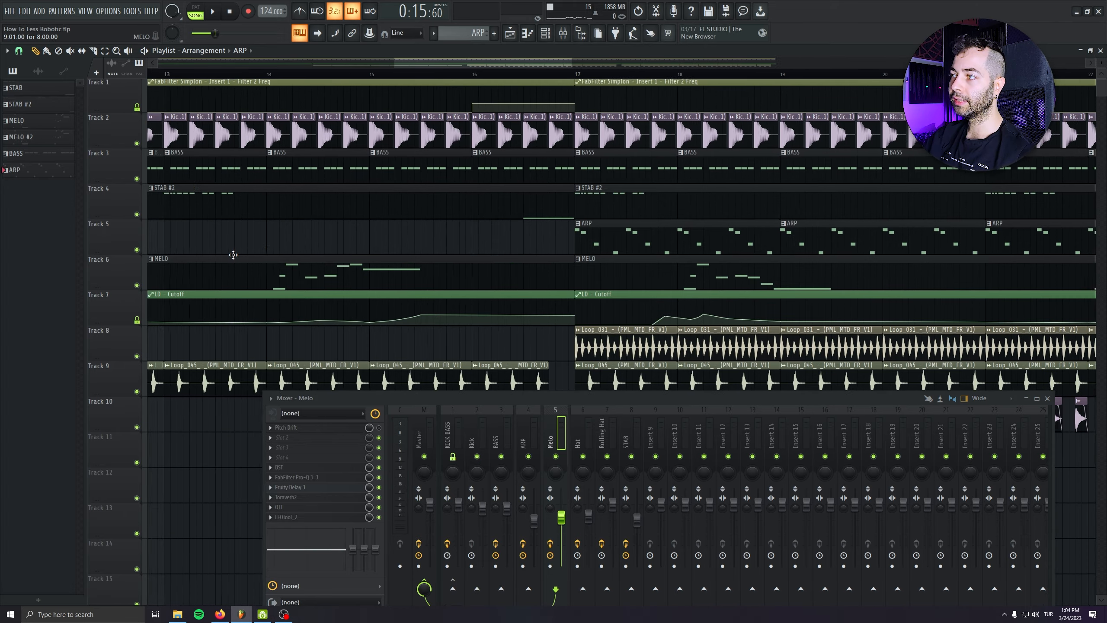
click(542, 73)
click(533, 35)
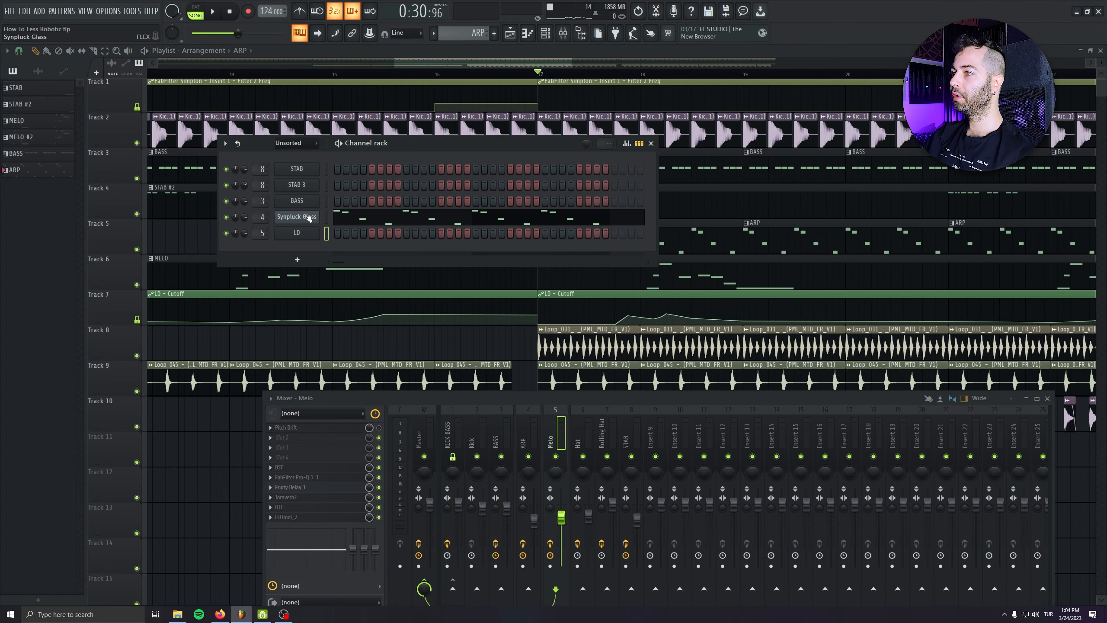
click(307, 232)
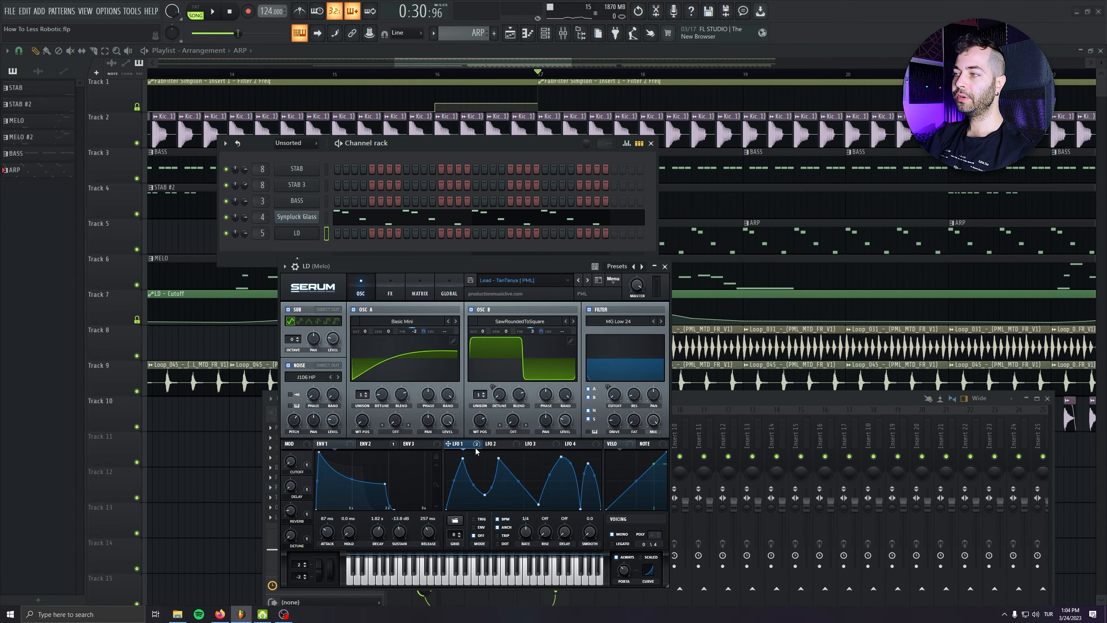
click(665, 265)
click(651, 143)
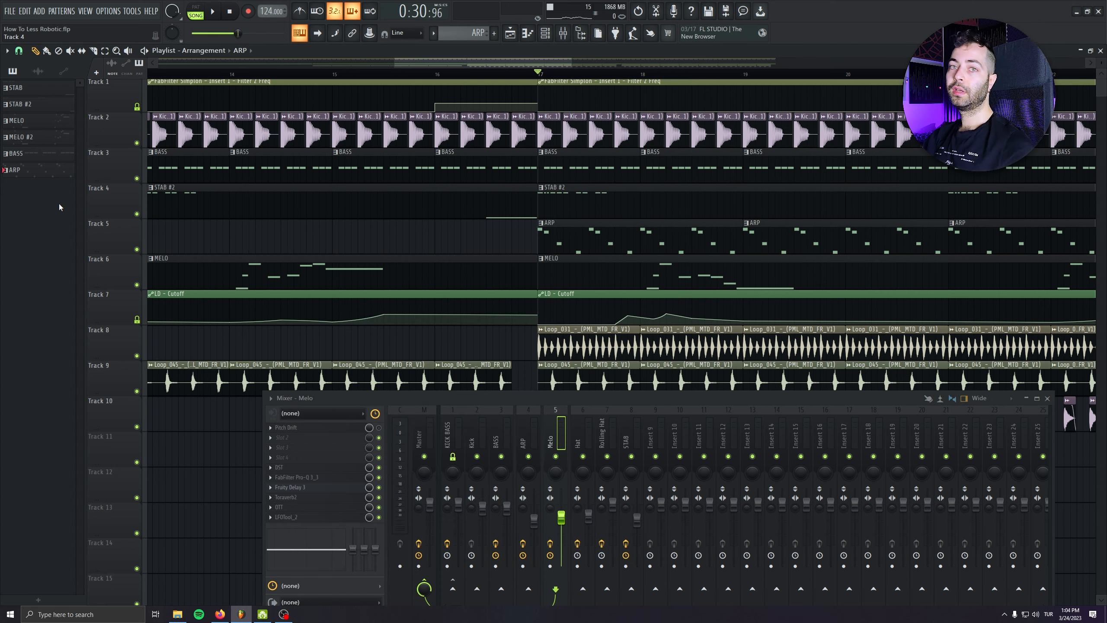
Solo the ARP on Track 5, insert an empty track directly below it, and play from bar 17.
right_click(137, 250)
drag(417, 63, 453, 63)
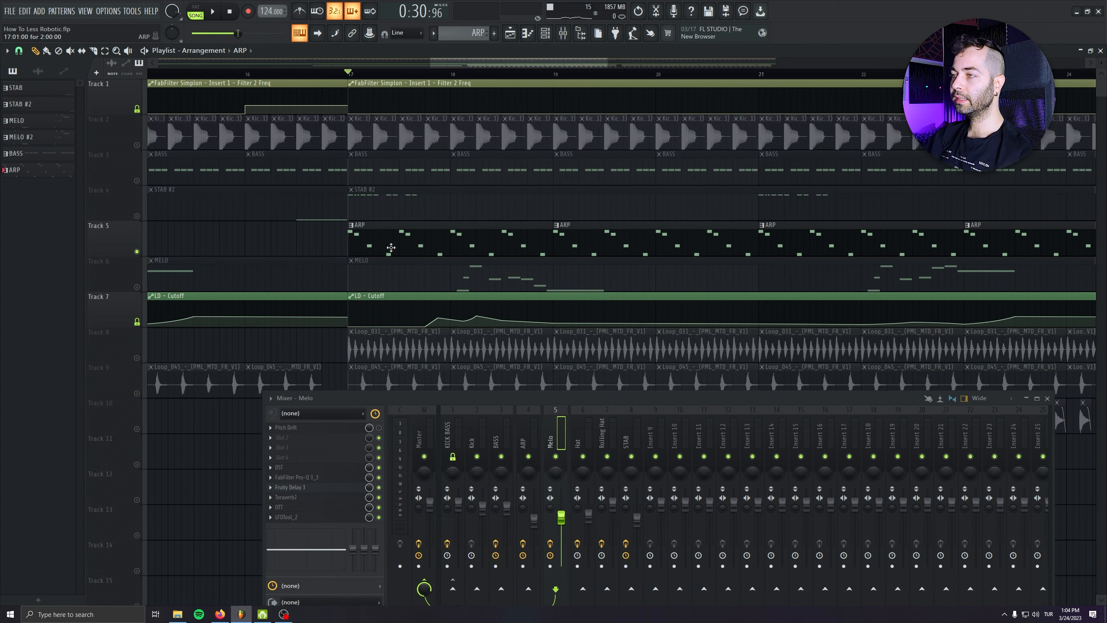
right_click(122, 259)
click(144, 462)
key(space)
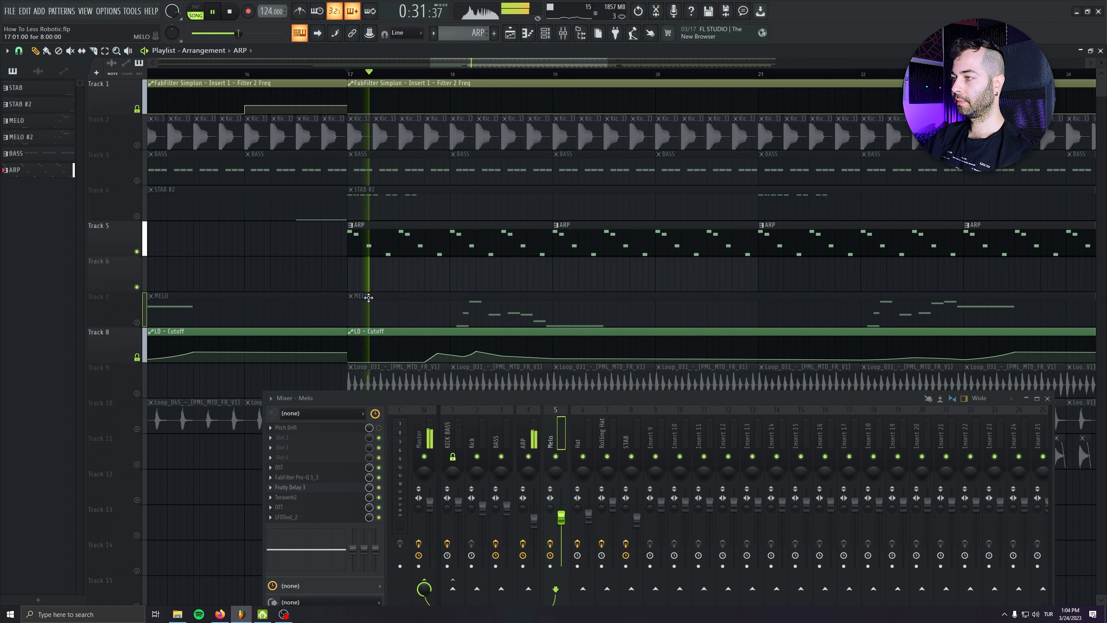
Open the Synpluck Glass instrument, stop playback, and place its window below the ARP track.
click(545, 33)
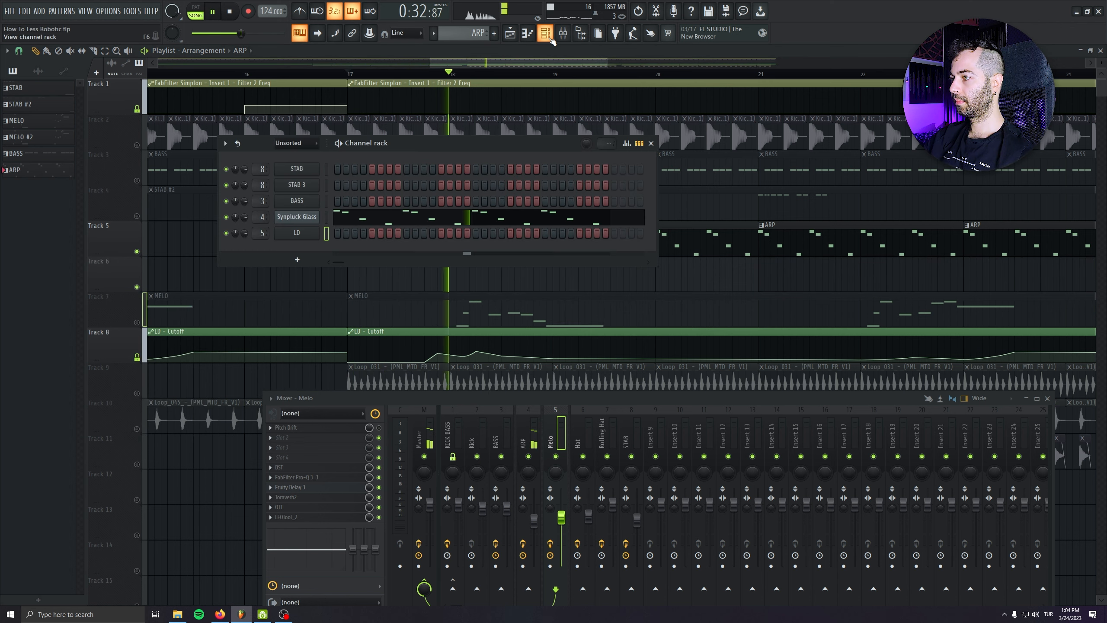
click(296, 217)
key(space)
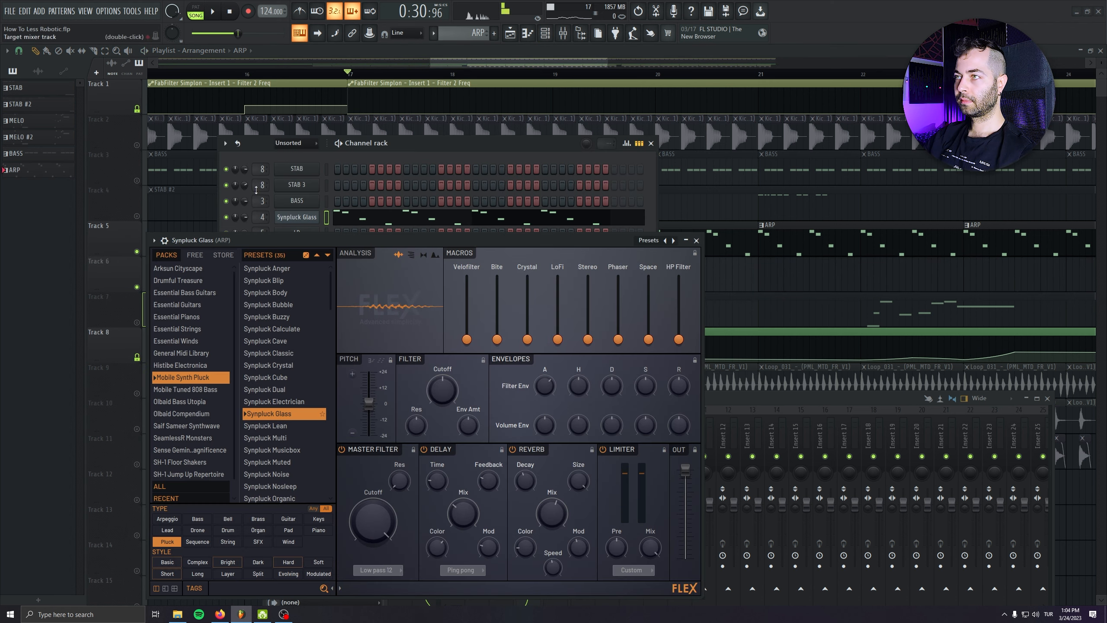
click(213, 11)
click(229, 11)
click(230, 12)
click(650, 143)
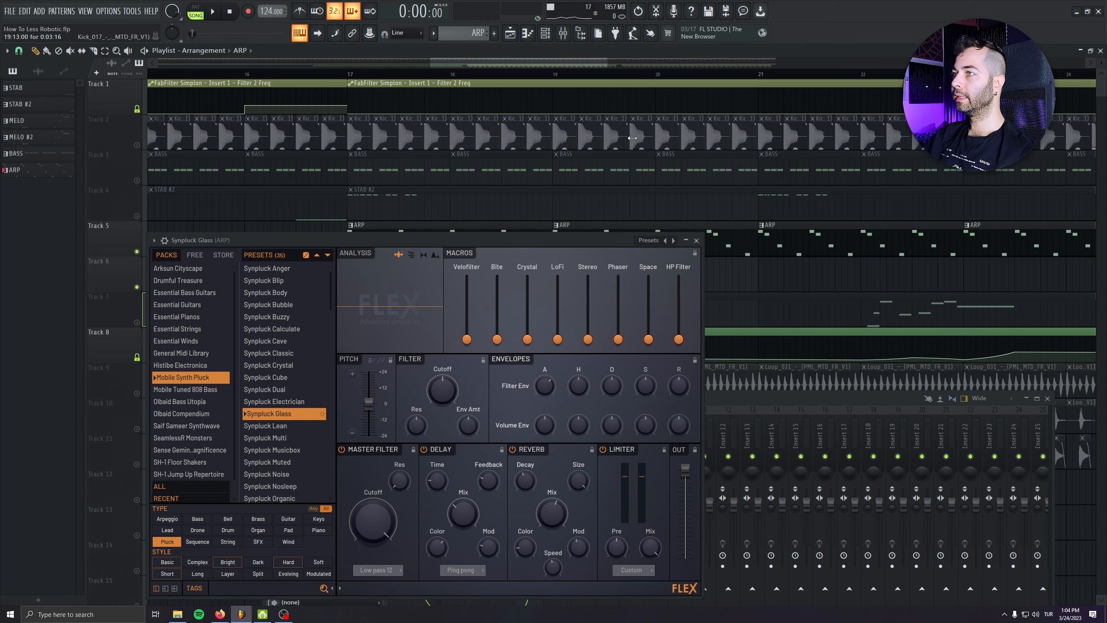
drag(396, 188, 406, 329)
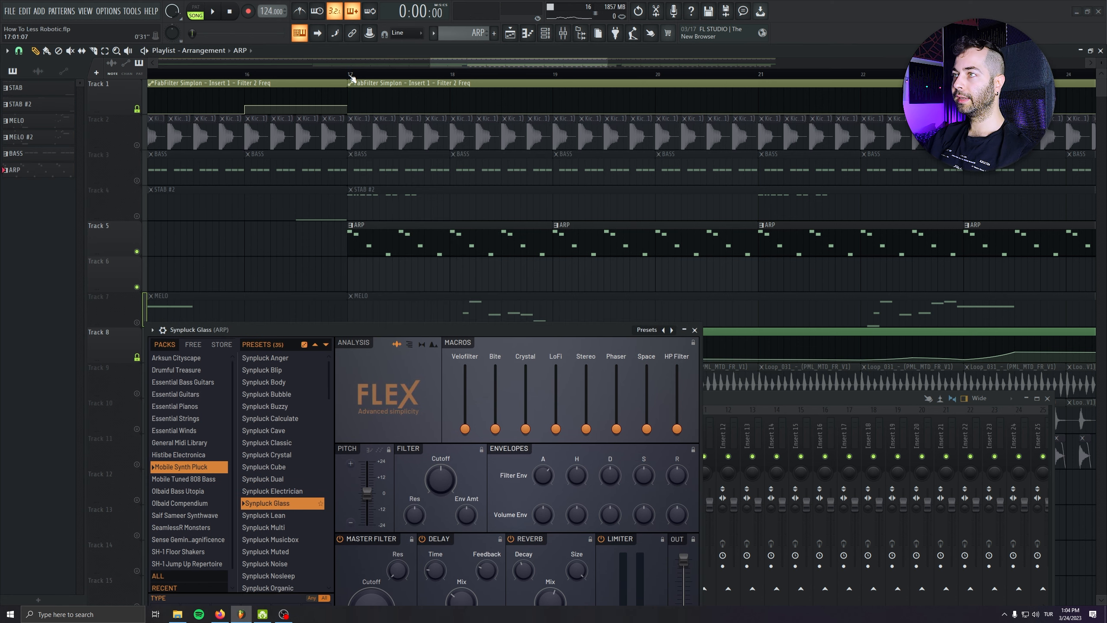
Create a channel pitch automation clip for Synpluck Glass spanning bars 17 to 19.
drag(352, 79, 552, 85)
click(163, 330)
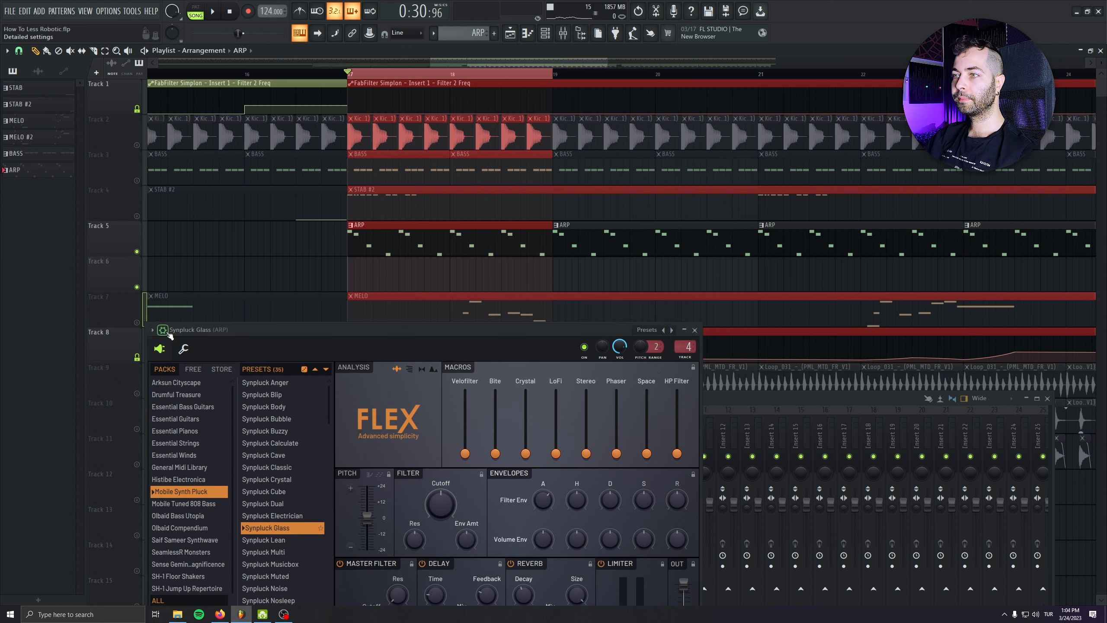
right_click(632, 354)
click(664, 415)
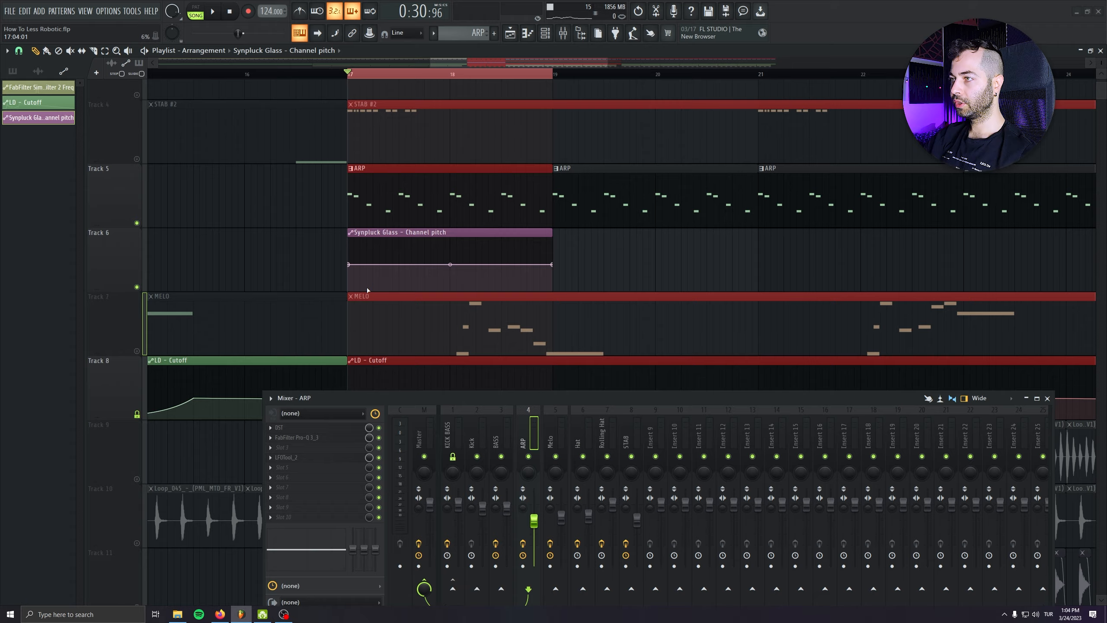
Show all channels in the rack, open the LD channel's Serum, and place it beside the pitch clip as an LFO 1 shape reference.
scroll(367, 290, up, 5)
click(545, 36)
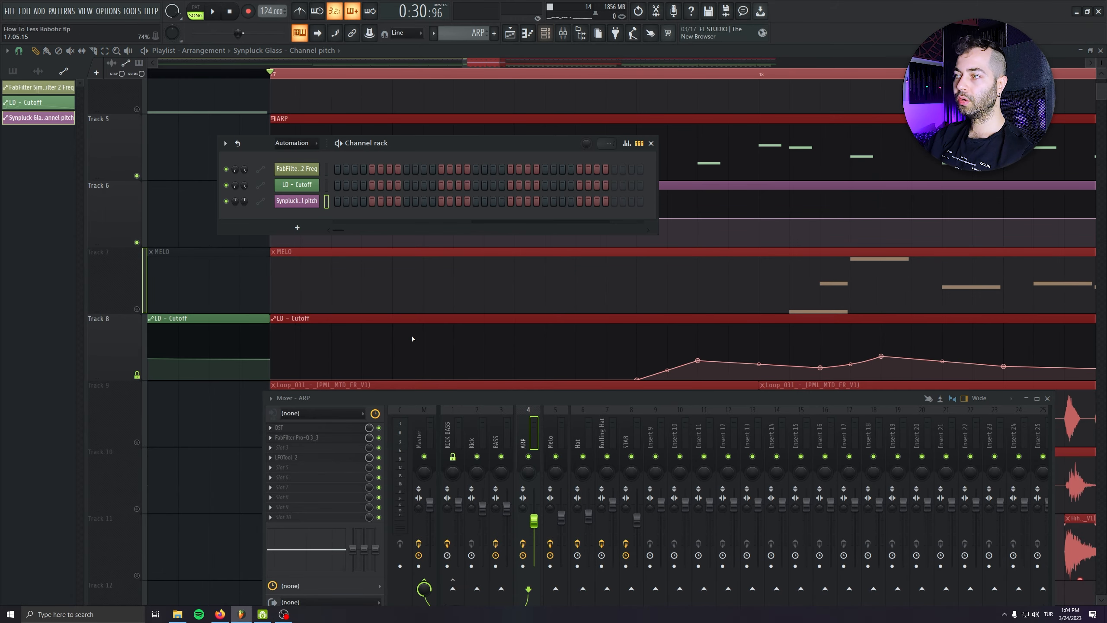
click(291, 144)
click(296, 155)
click(295, 234)
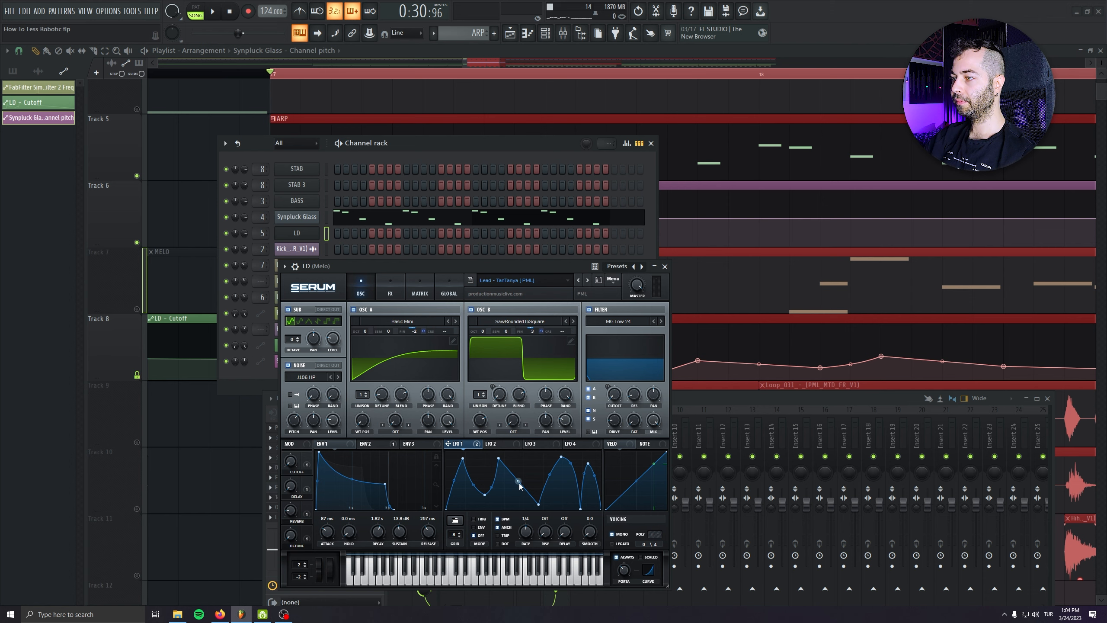
click(651, 143)
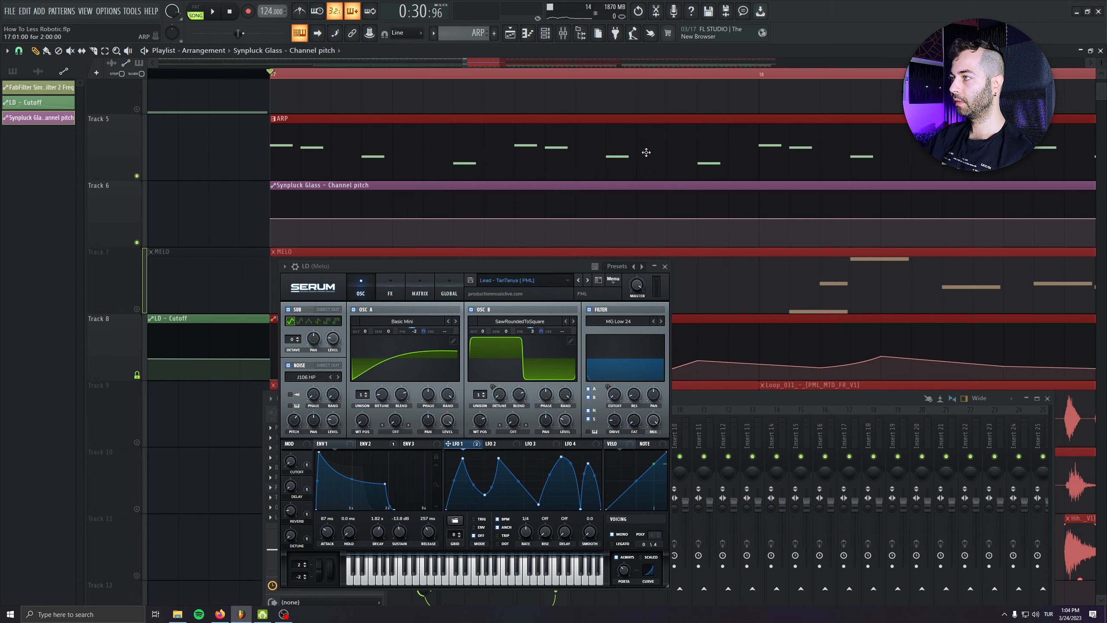
drag(571, 266, 1051, 201)
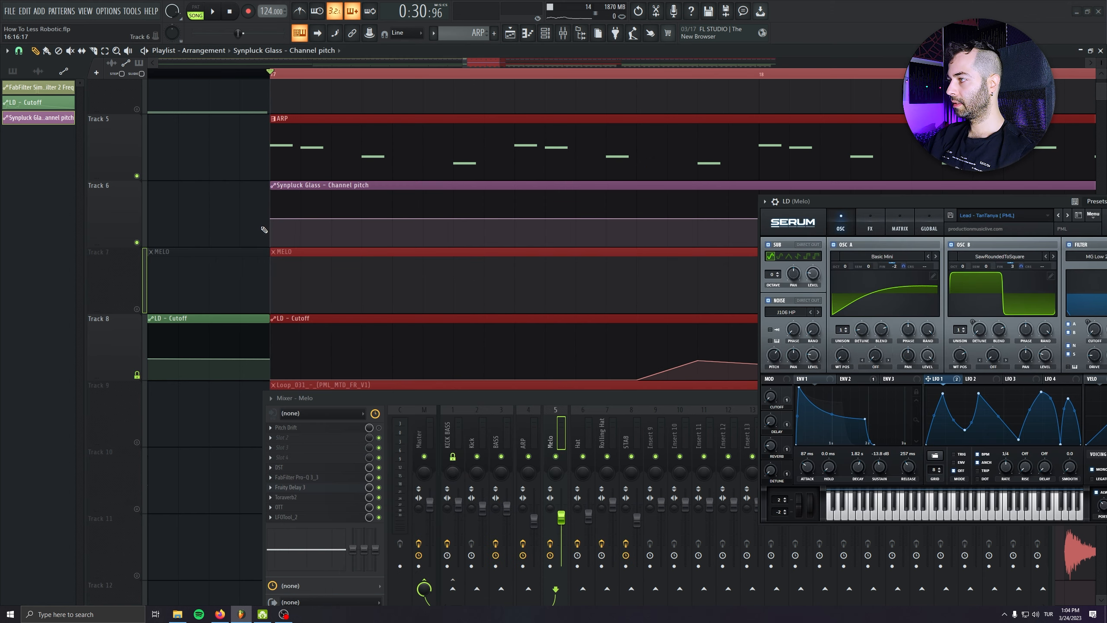
Draw an irregular rising and falling curve in the Track 6 pitch clip, modelled on Serum's LFO 1 and starting from its lowest value.
drag(270, 218, 271, 247)
right_click(332, 203)
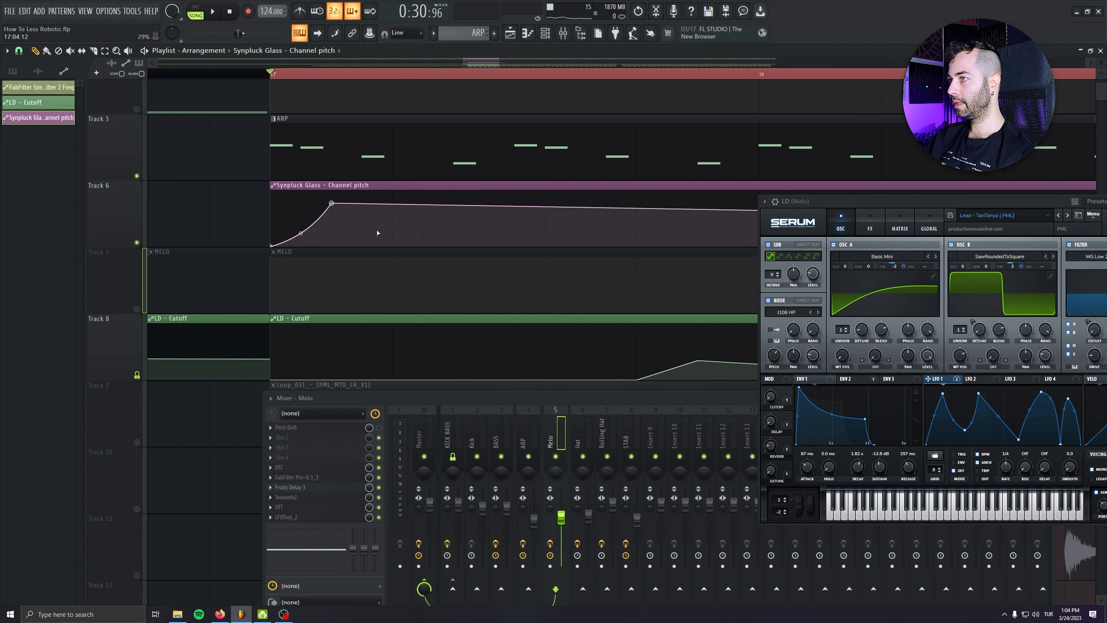
right_click(392, 229)
right_click(424, 198)
right_click(484, 242)
right_click(575, 197)
right_click(636, 233)
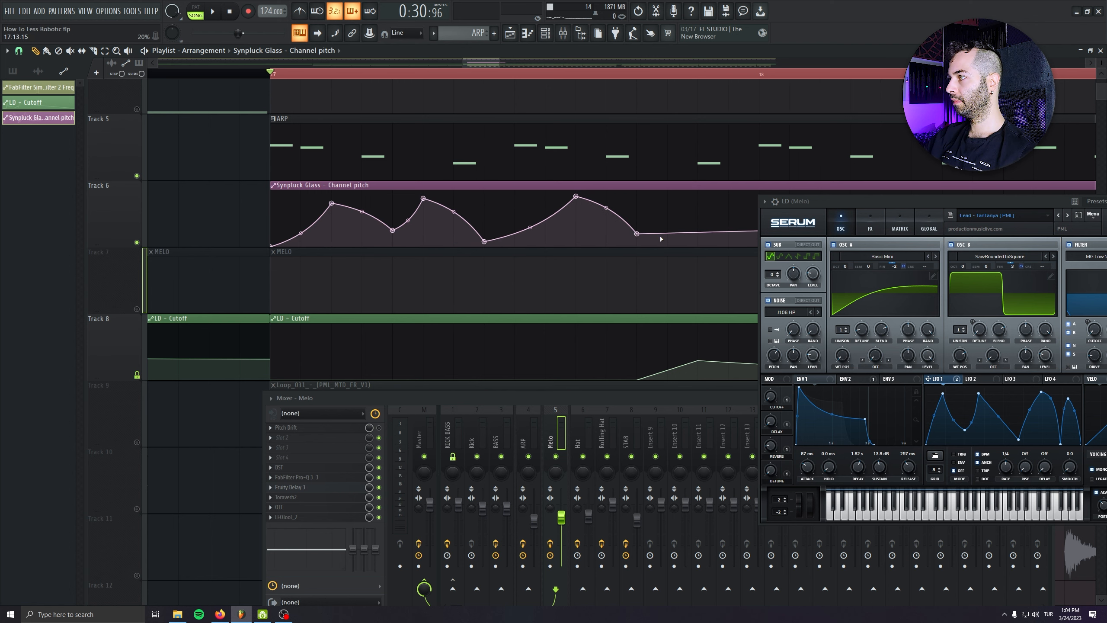
Complete the pitch curve as a one-bar clip, repeat it from bar 17 to bar 21, and audition it with the arp.
drag(756, 213, 479, 218)
right_click(481, 209)
right_click(479, 251)
scroll(448, 208, down, 3)
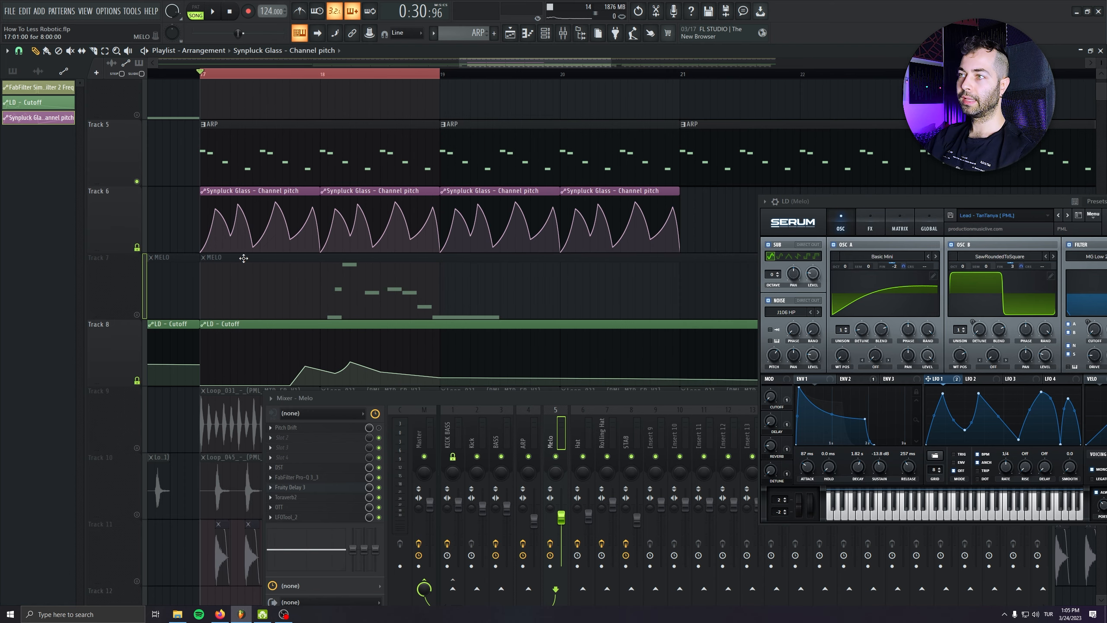
key(space)
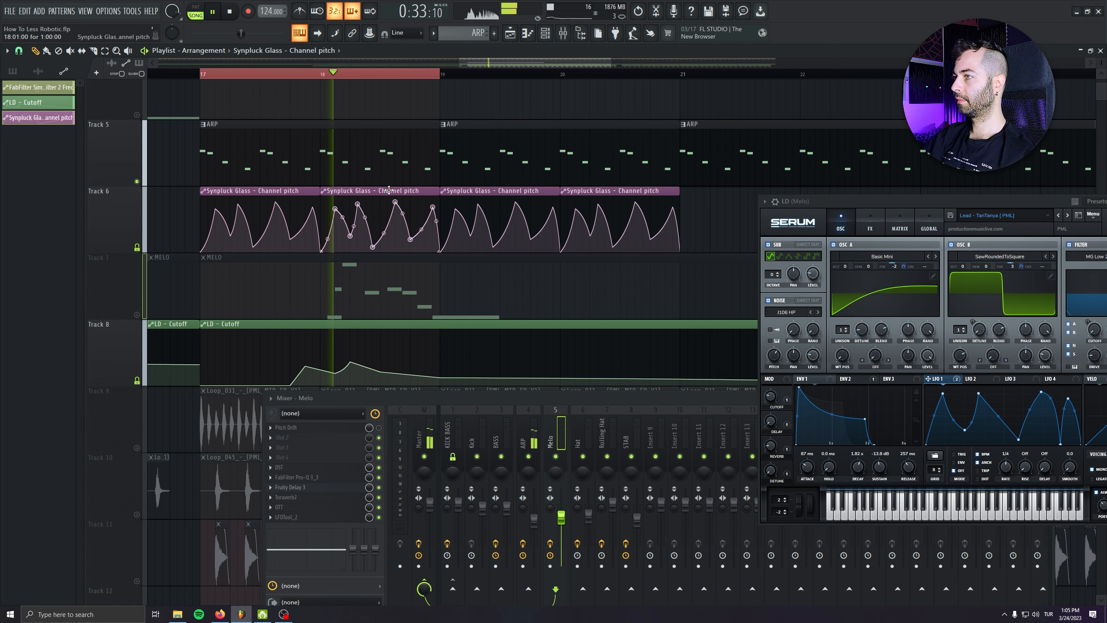
key(space)
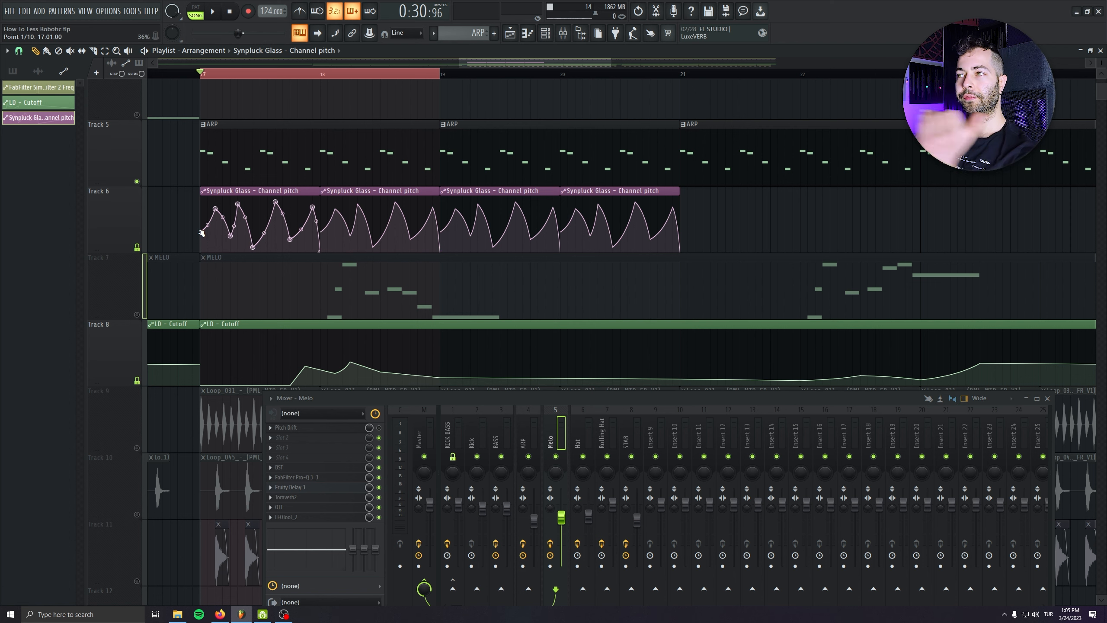
Set the pitch clip's first point to 50%, copy that value, and flatten the curve with peaks near 60%.
right_click(202, 232)
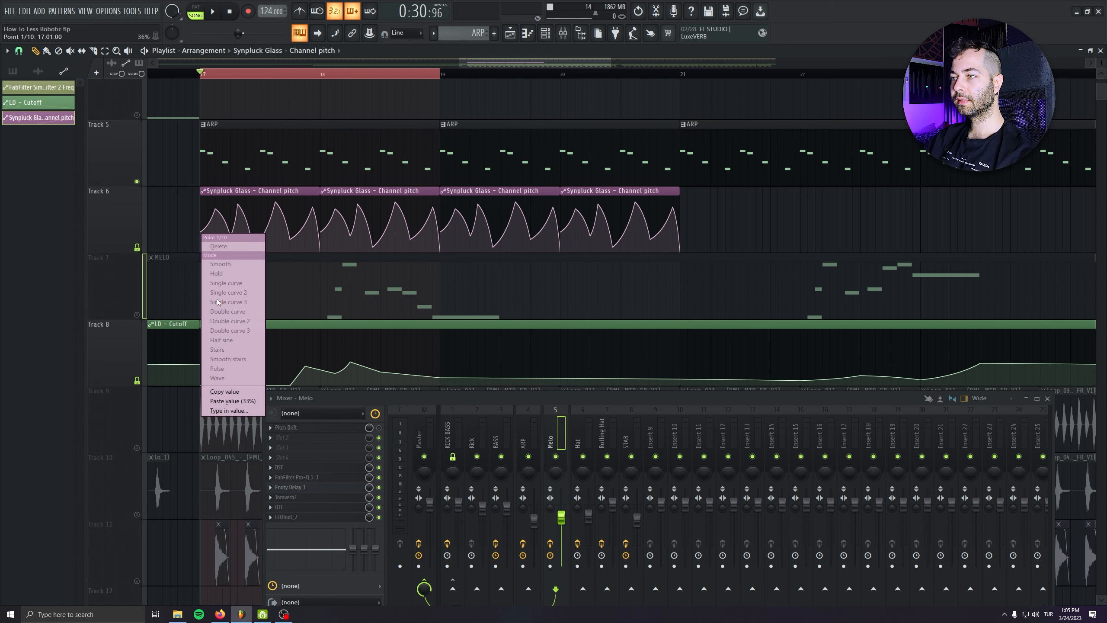
click(230, 410)
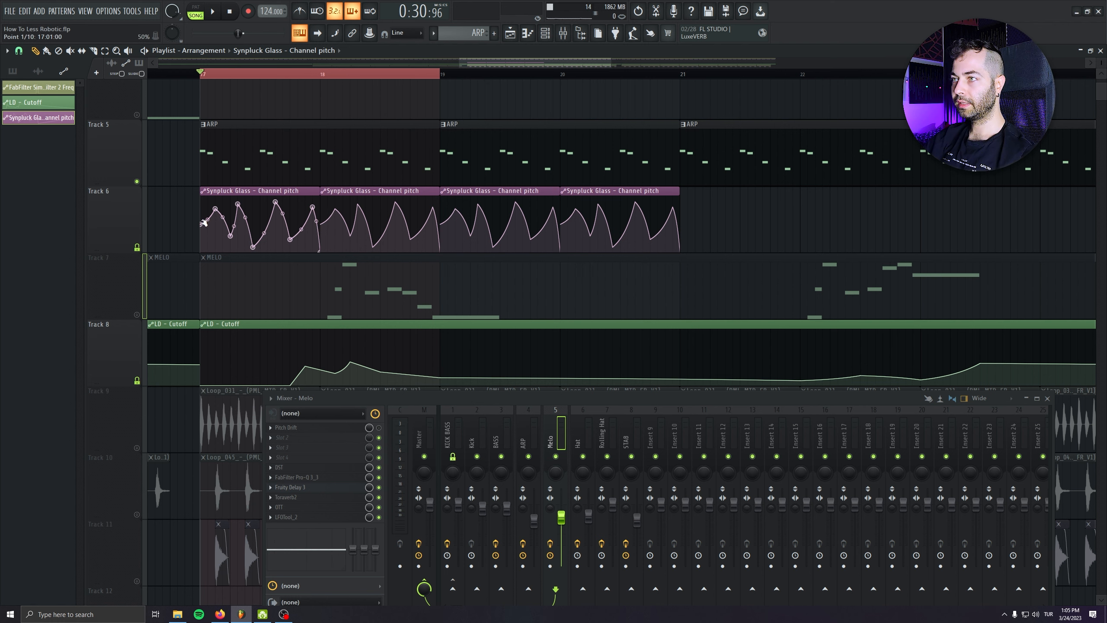
right_click(203, 223)
click(237, 385)
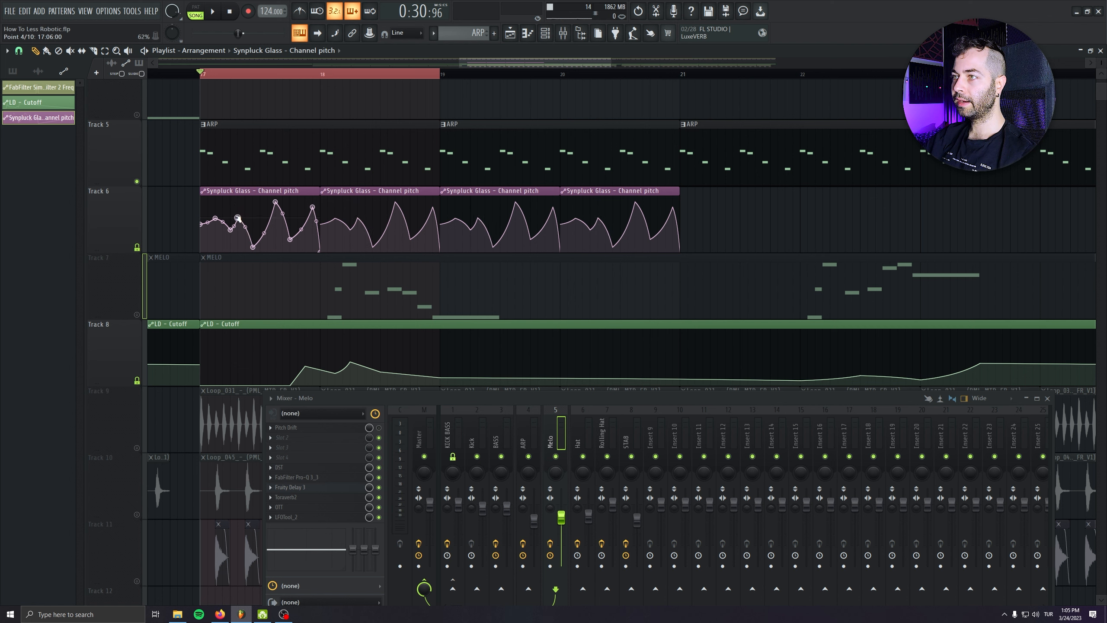
drag(256, 249, 254, 232)
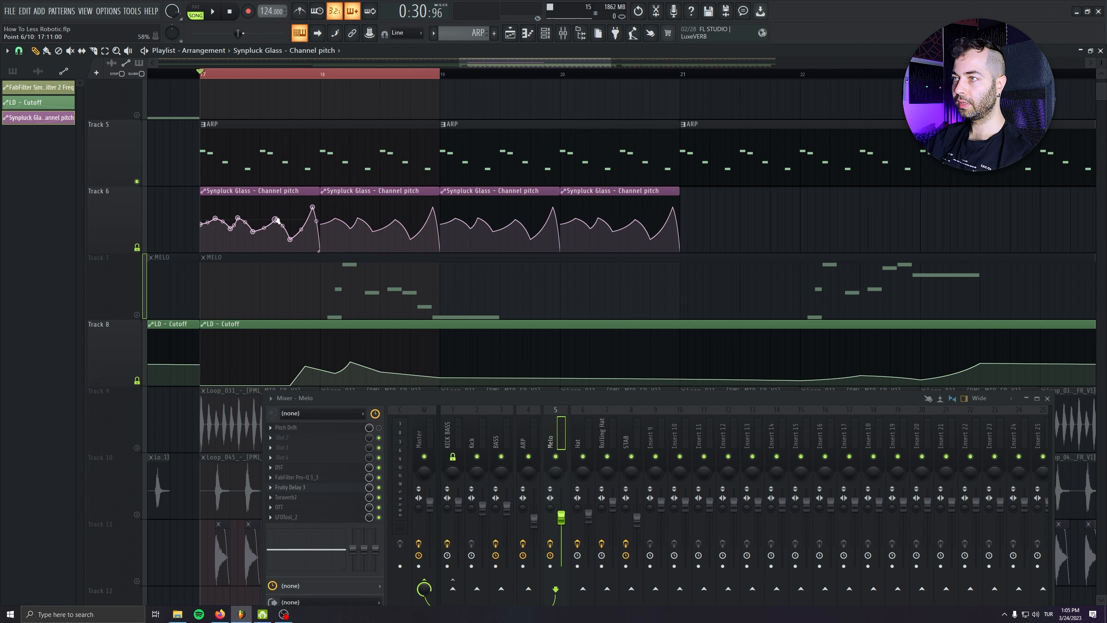
Paste the 50% value onto the pitch clip's end point and its remaining low points.
right_click(321, 249)
click(353, 414)
right_click(290, 230)
click(323, 395)
right_click(253, 232)
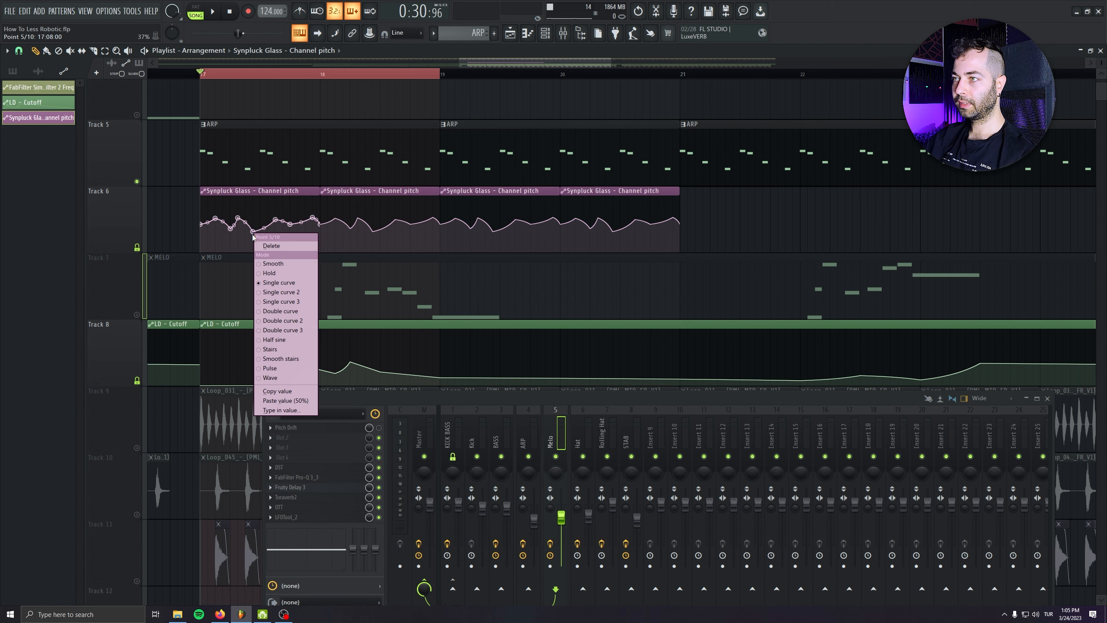
click(286, 400)
right_click(230, 228)
click(269, 398)
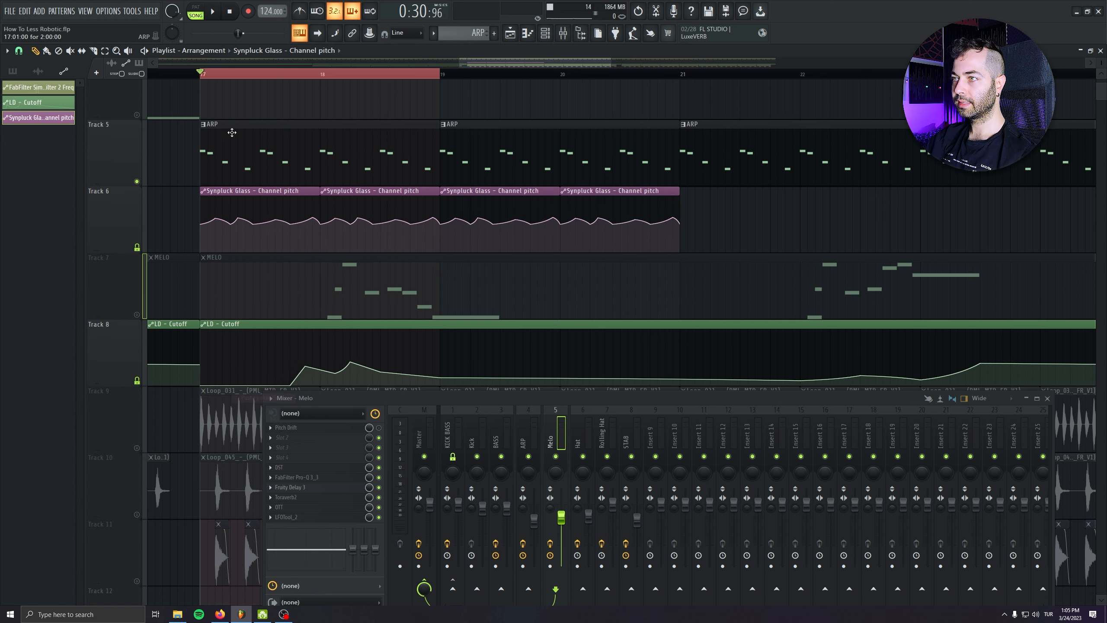
Audition the arp with the flattened pitch curve and check the pitch range in the Synpluck Glass channel settings.
key(space)
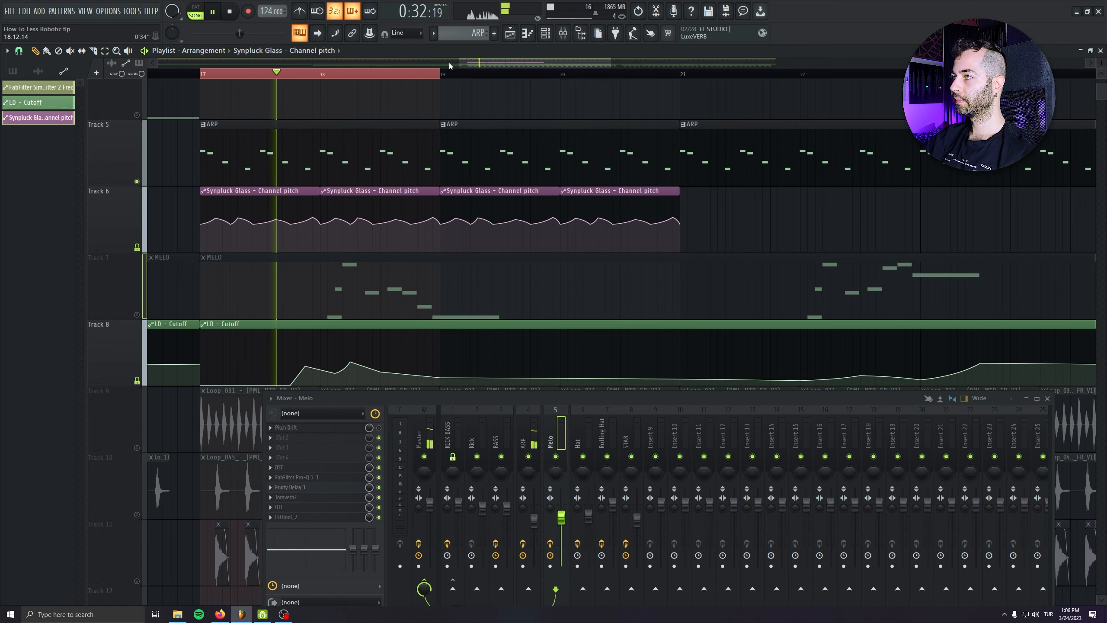
click(547, 35)
click(296, 216)
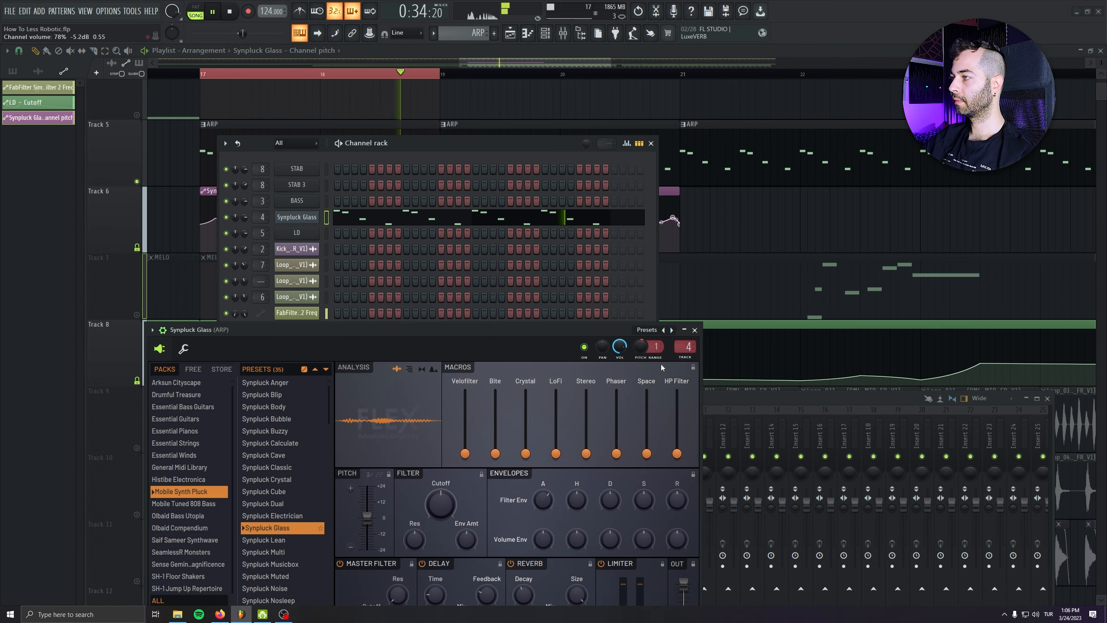
key(space)
drag(530, 147, 828, 158)
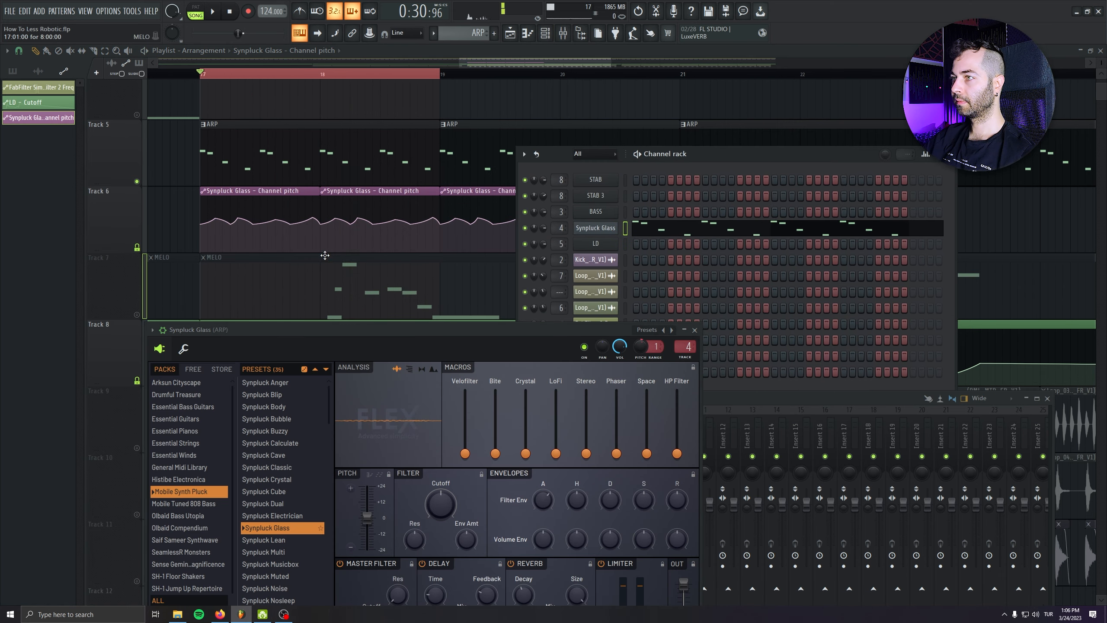
key(F6)
Lower the pitch clip's third point to about 35%, audition the arp, and clear the playlist time selection.
drag(230, 224, 233, 232)
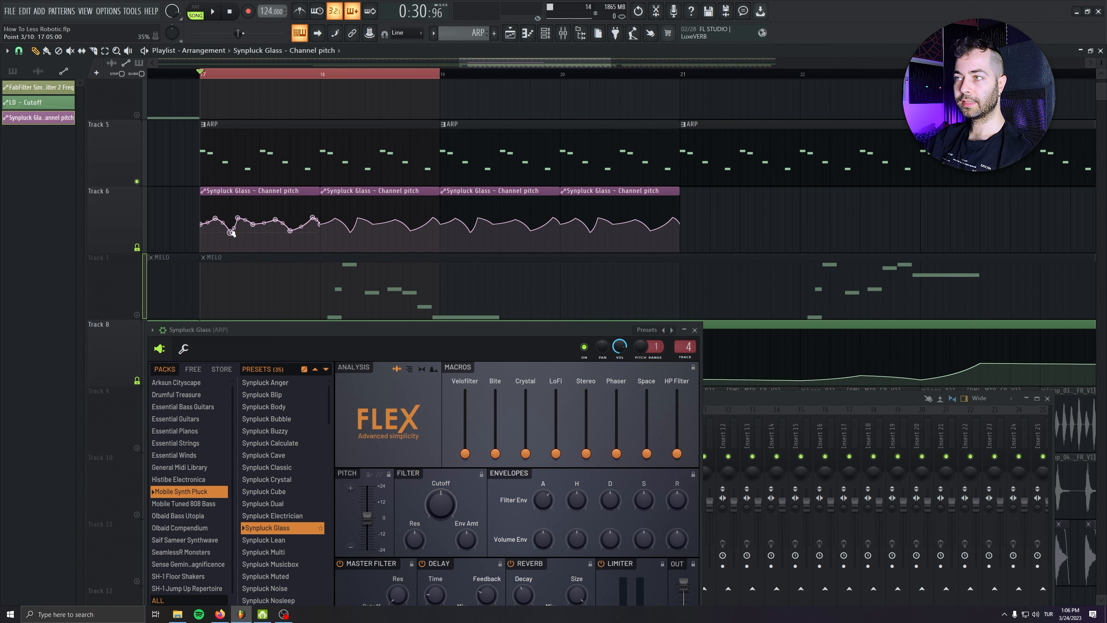
key(space)
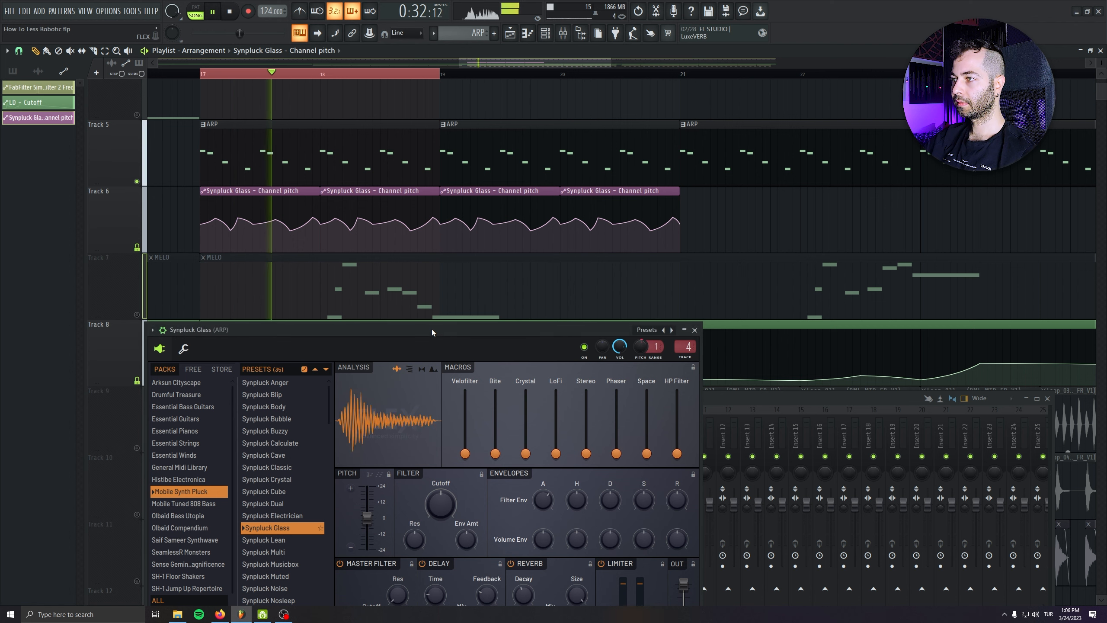
drag(431, 330, 417, 297)
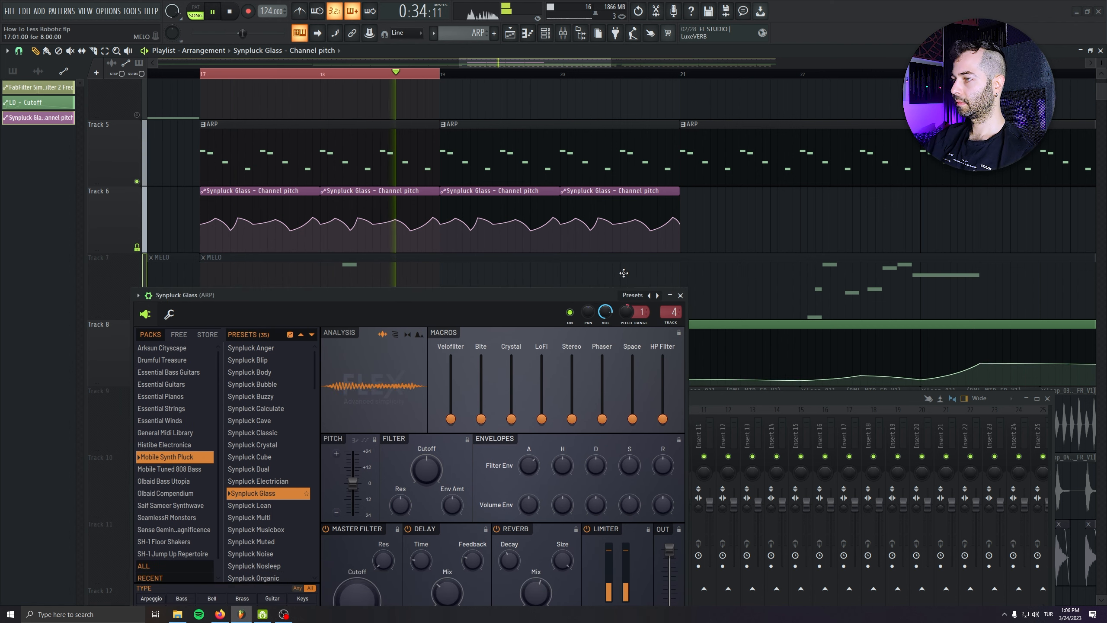
key(space)
click(680, 296)
click(202, 75)
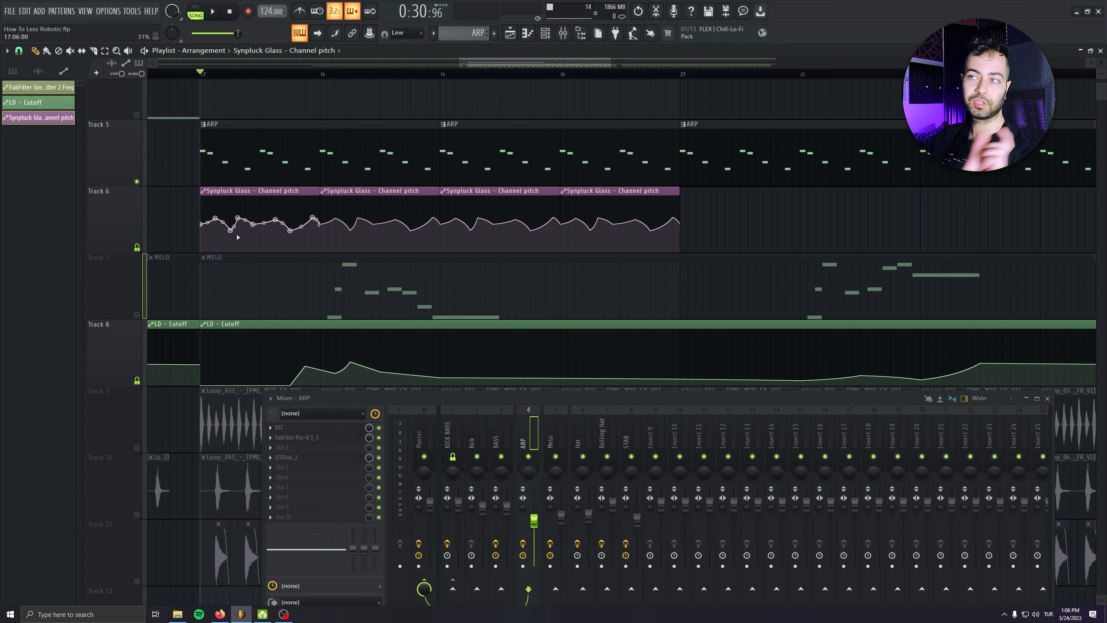
Unsolo the ARP so all tracks are active, and repeat the pitch clips along Track 6 to the end of the ARP at bar 33.
right_click(140, 187)
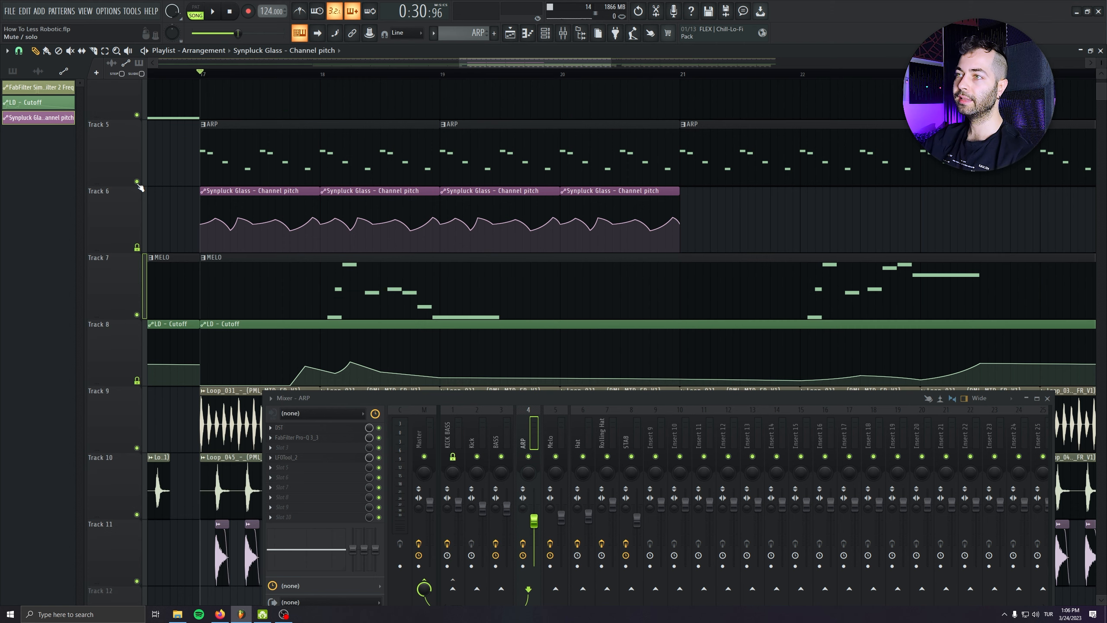
drag(157, 207, 661, 222)
drag(272, 192, 746, 199)
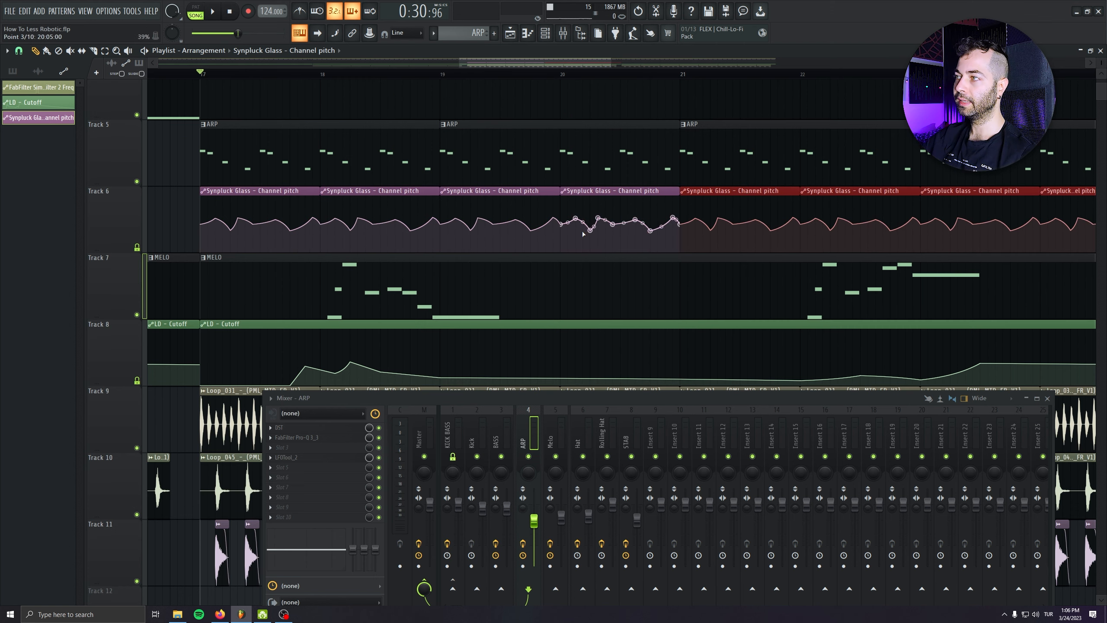
drag(237, 195, 612, 217)
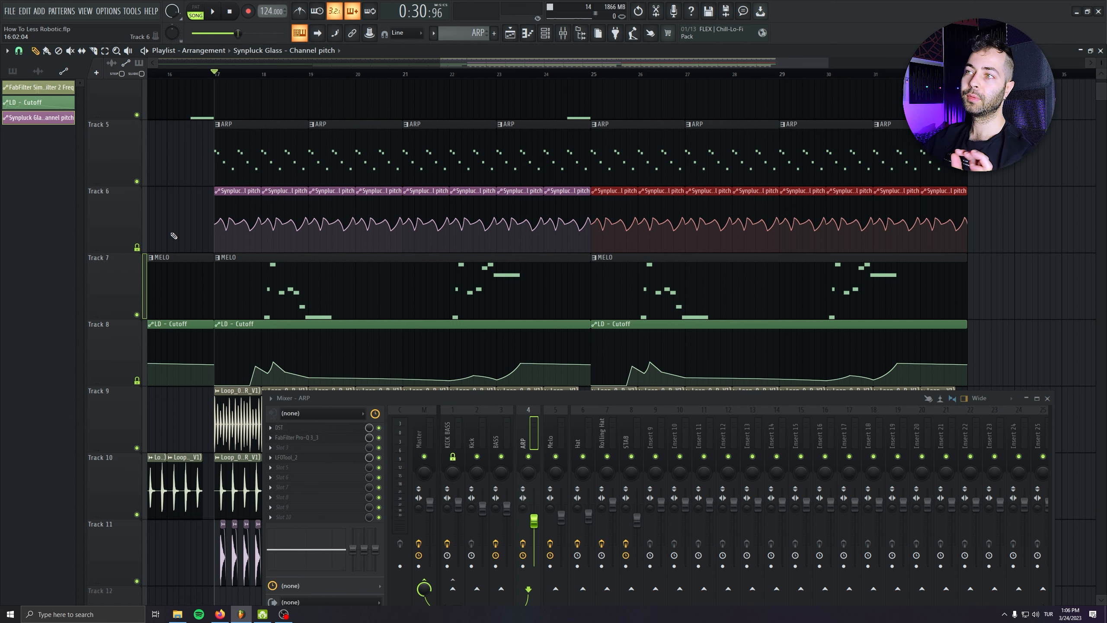
Play the full arrangement from bar 14 to hear the pitch-modulated arp in context, with the clips deselected.
scroll(333, 328, down, 2)
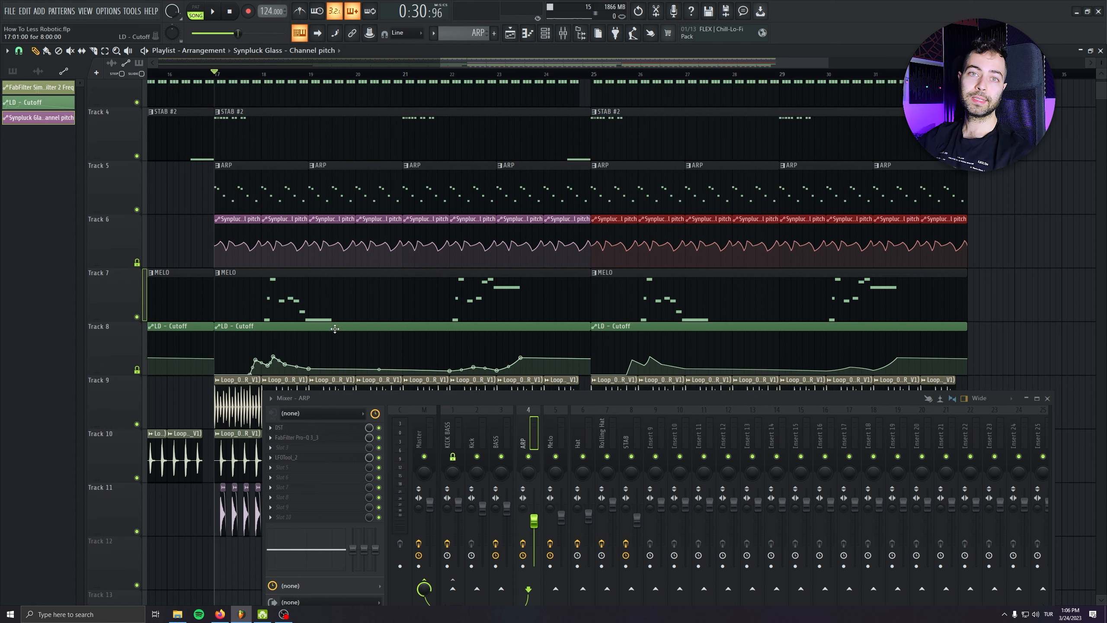
scroll(266, 258, down, 3)
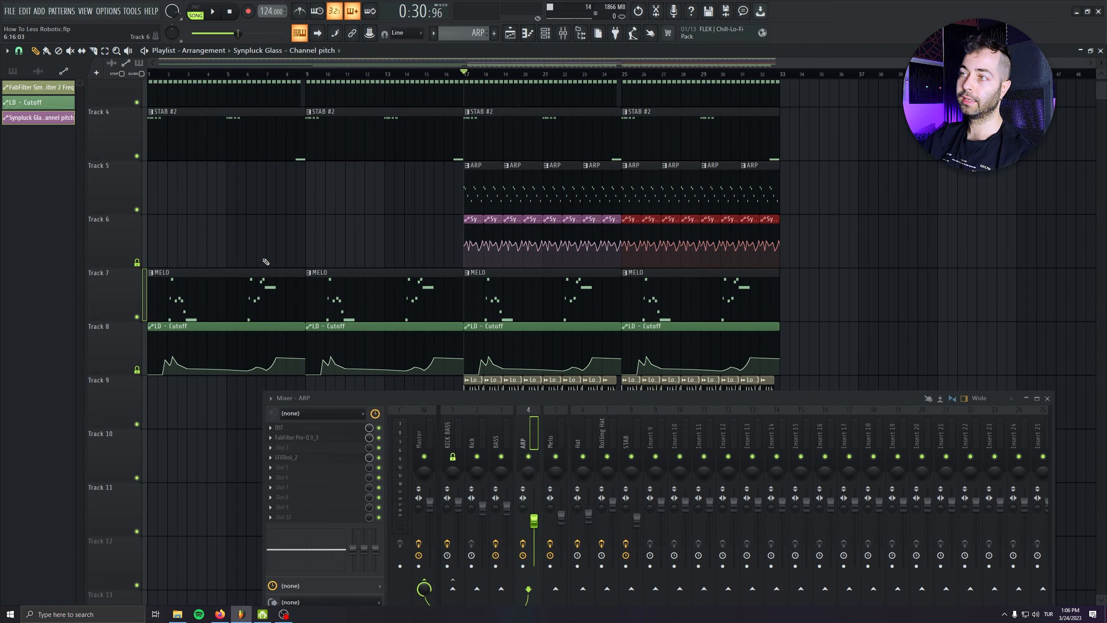
scroll(266, 260, down, 2)
click(405, 75)
key(space)
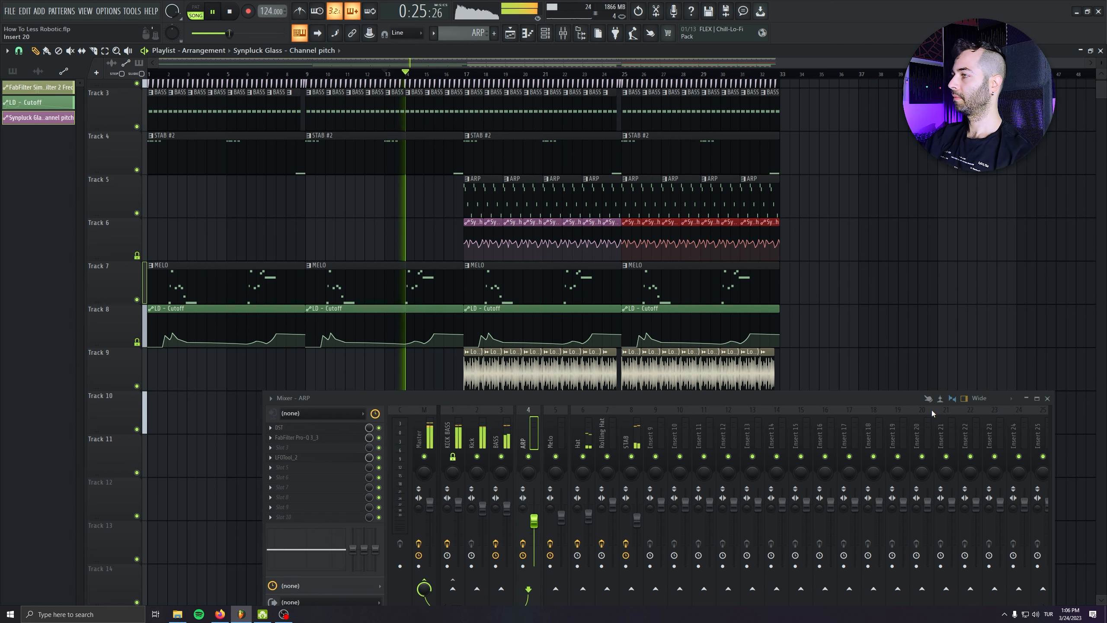
click(952, 325)
right_click(960, 325)
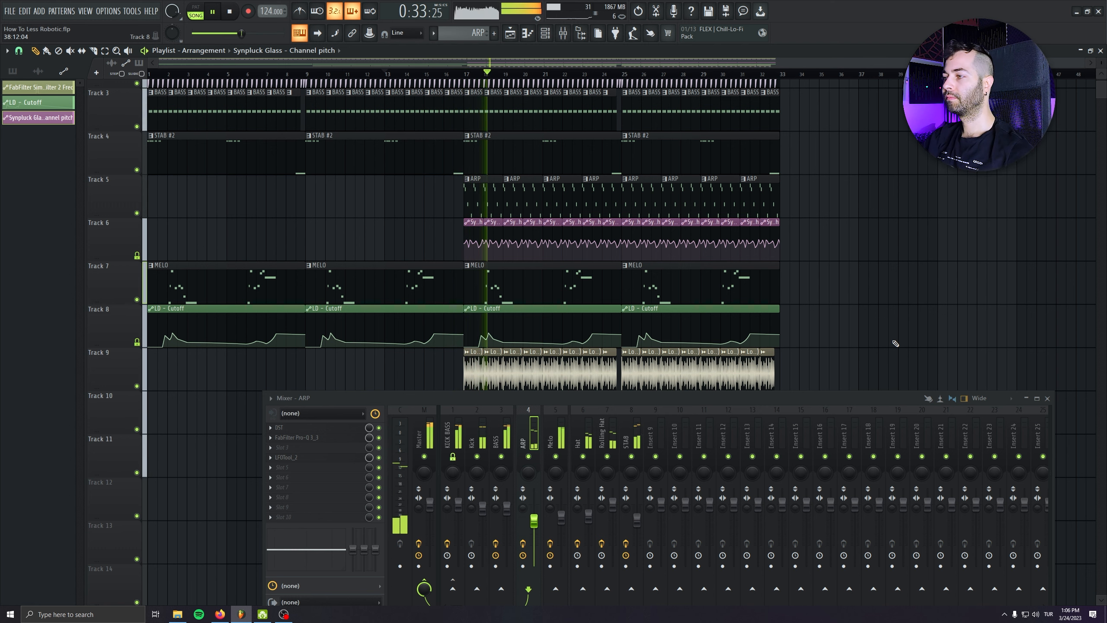
Raise the Melo mixer channel to about -3.4 dB during playback and remove the stray pitch clip from Track 7.
click(561, 517)
drag(534, 521, 534, 521)
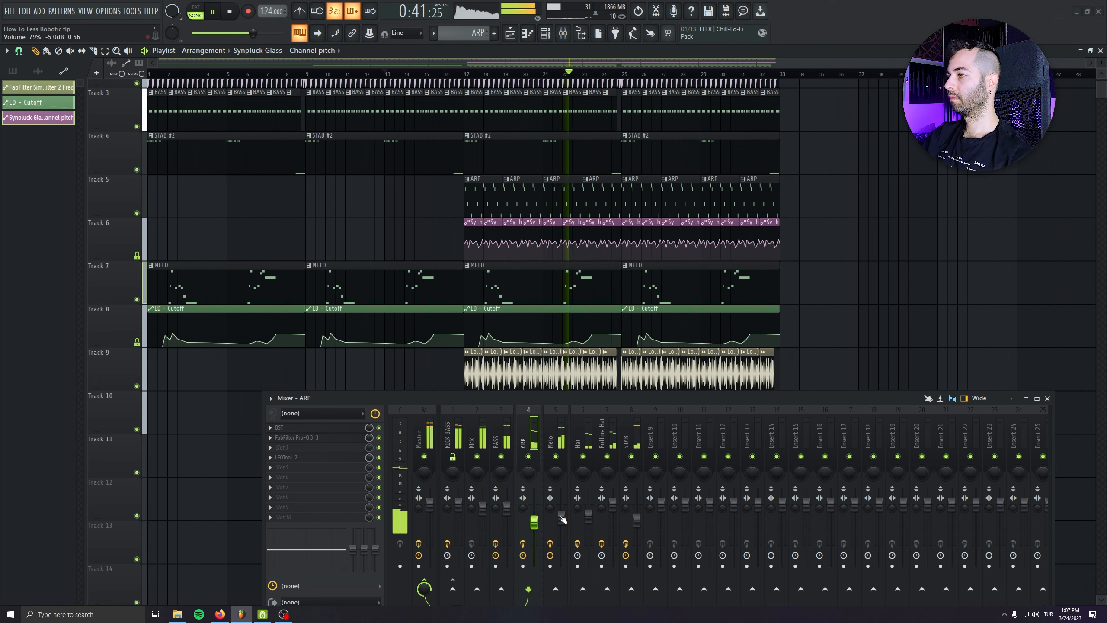
drag(562, 518, 562, 514)
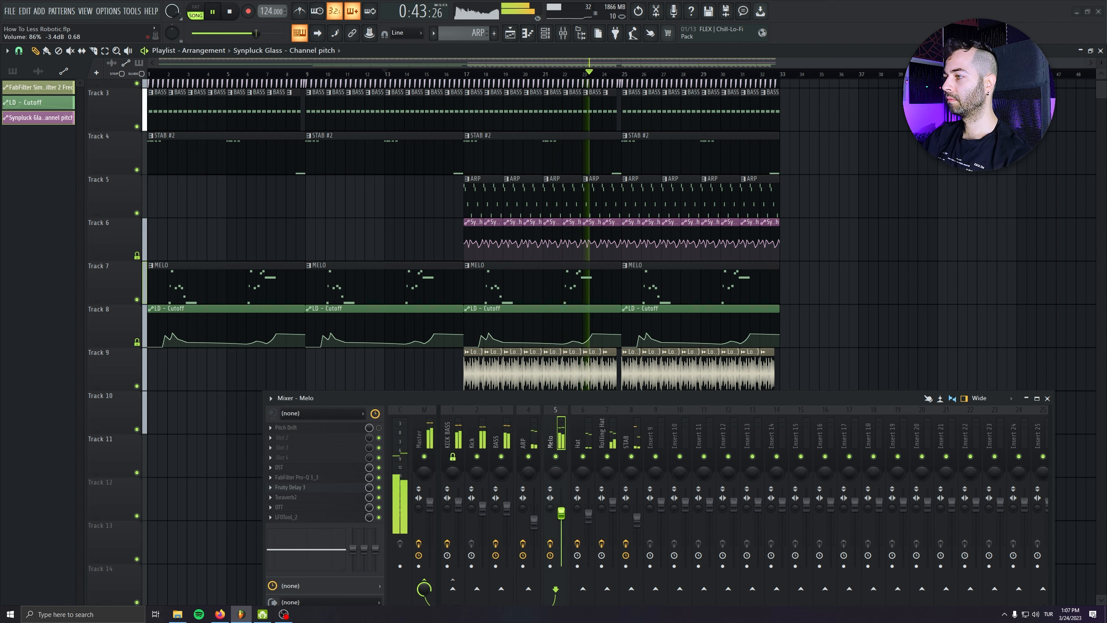
click(931, 266)
right_click(930, 274)
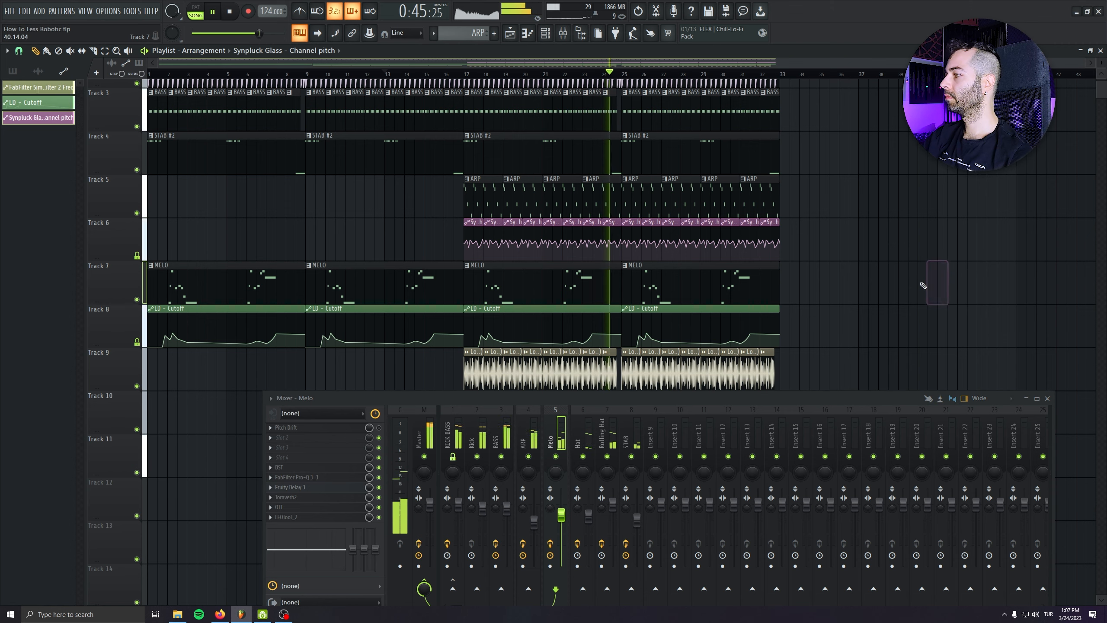
Raise the ARP mixer level while Melo is temporarily muted, and lower the unmuted Melo level slightly to balance the two.
click(556, 456)
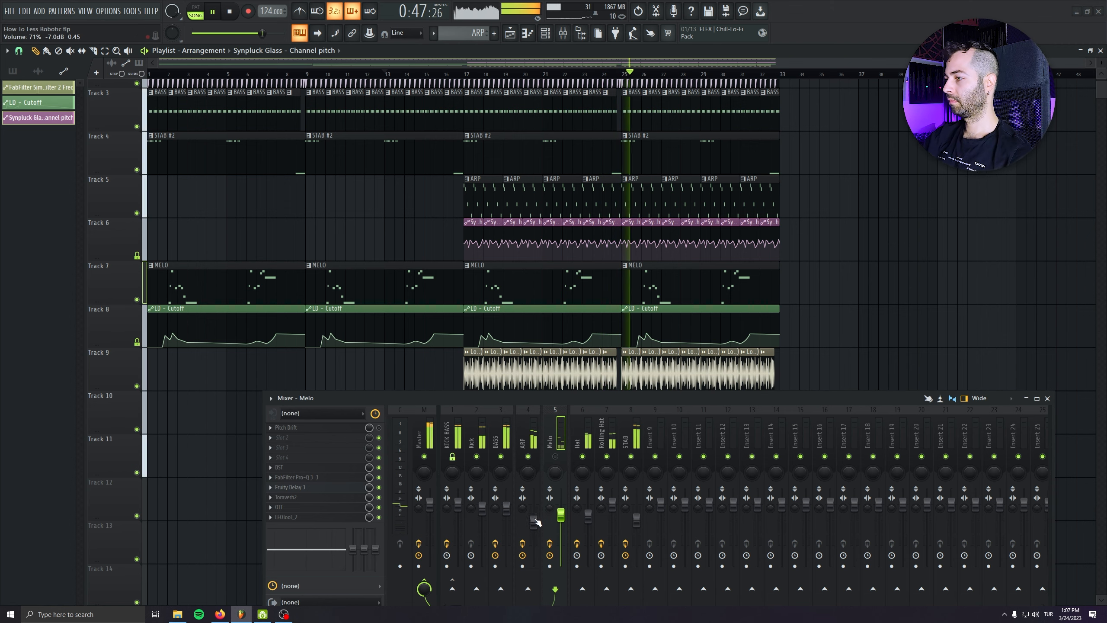
drag(534, 519, 534, 509)
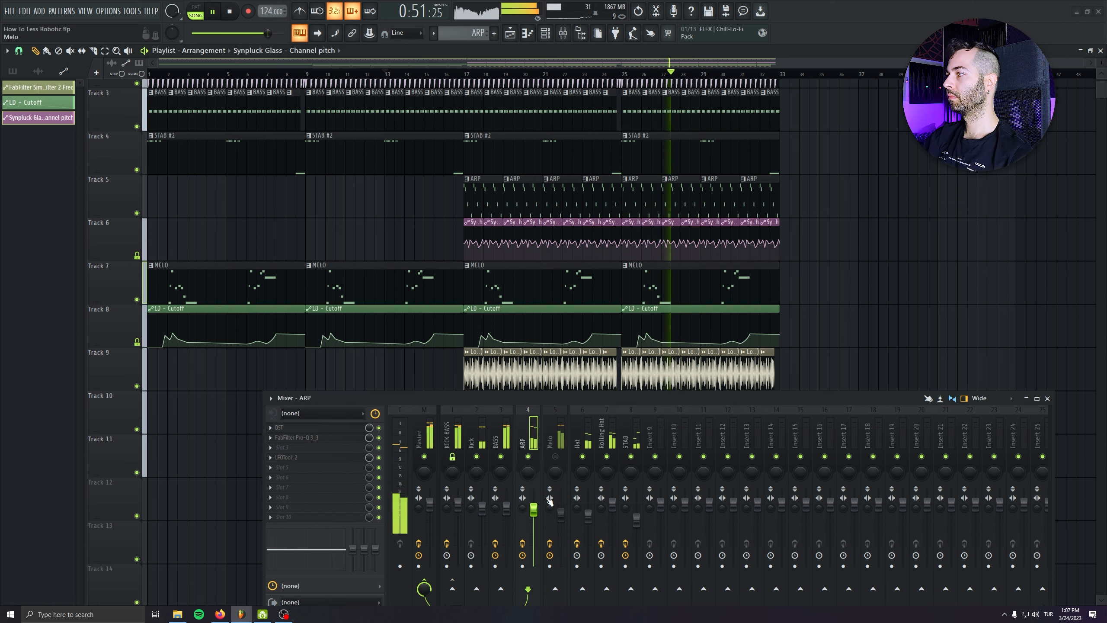
click(554, 479)
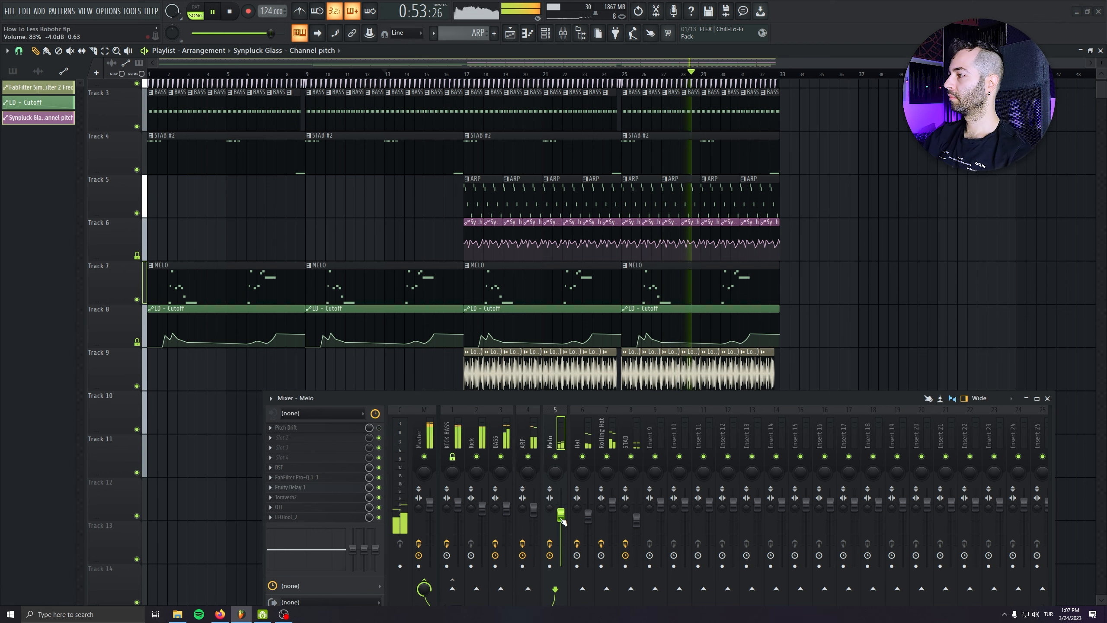
drag(561, 514, 561, 517)
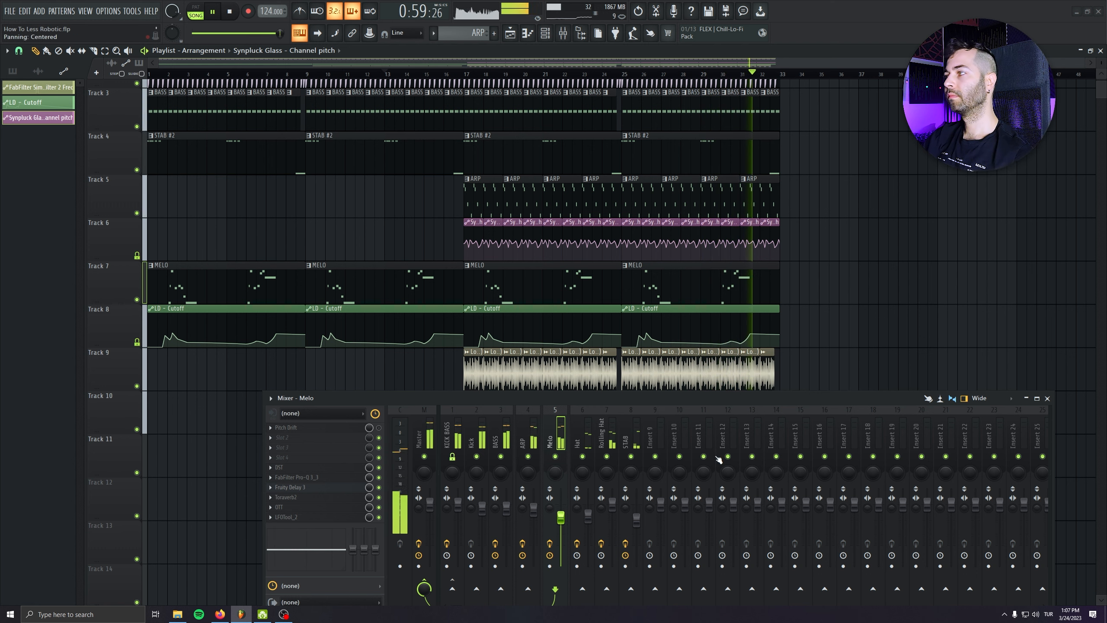
Listen to the rebalanced arrangement from its beginning with all tracks in view, and stop playback.
scroll(842, 276, down, 2)
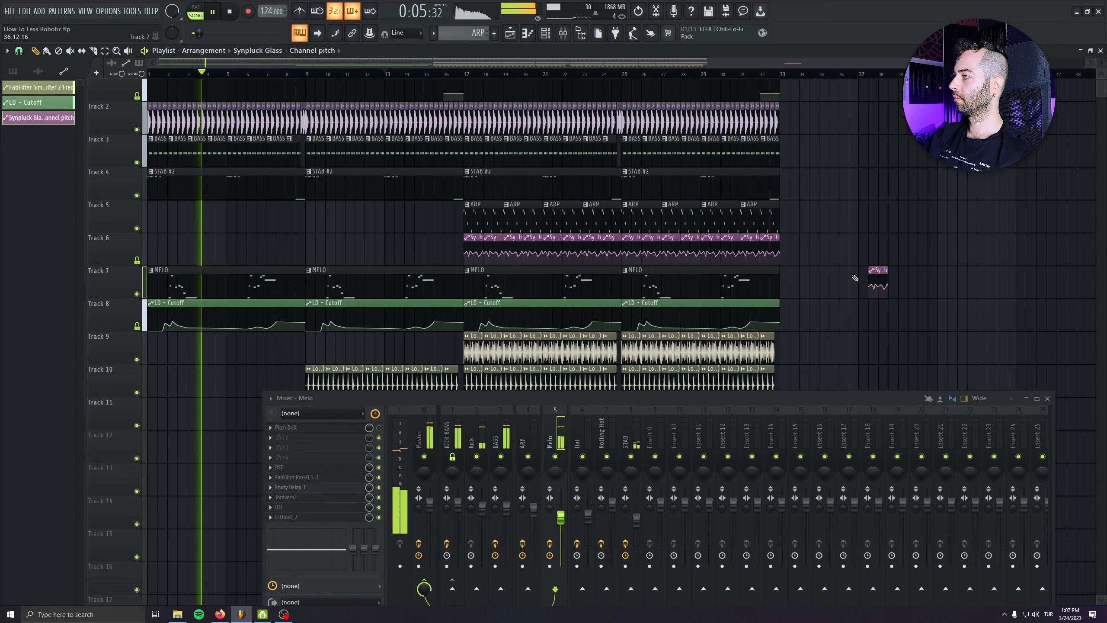
scroll(867, 314, down, 2)
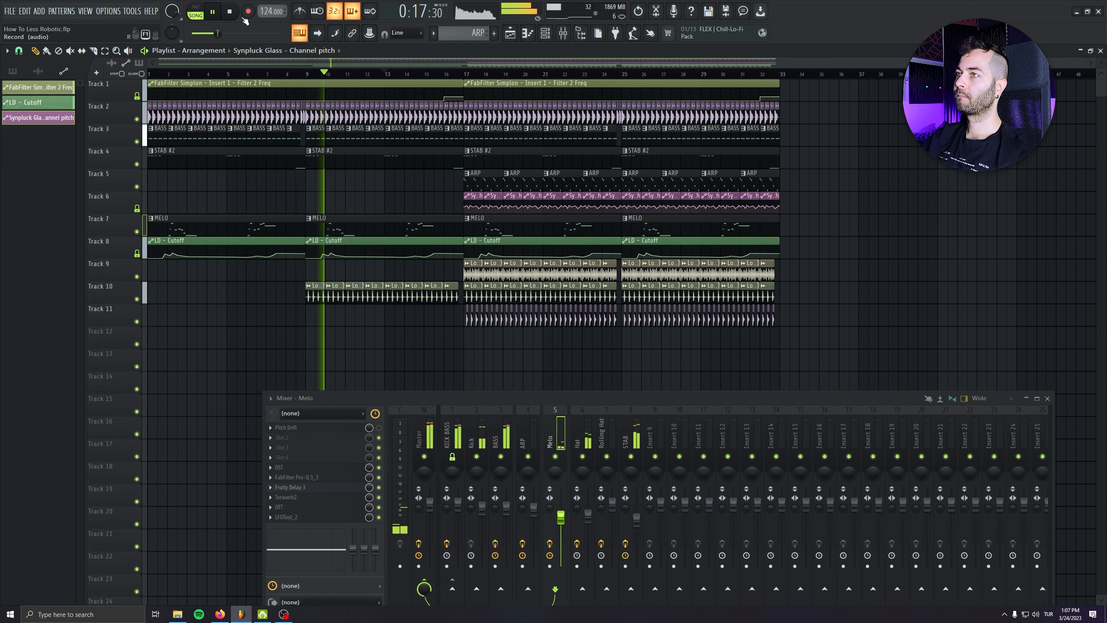
key(space)
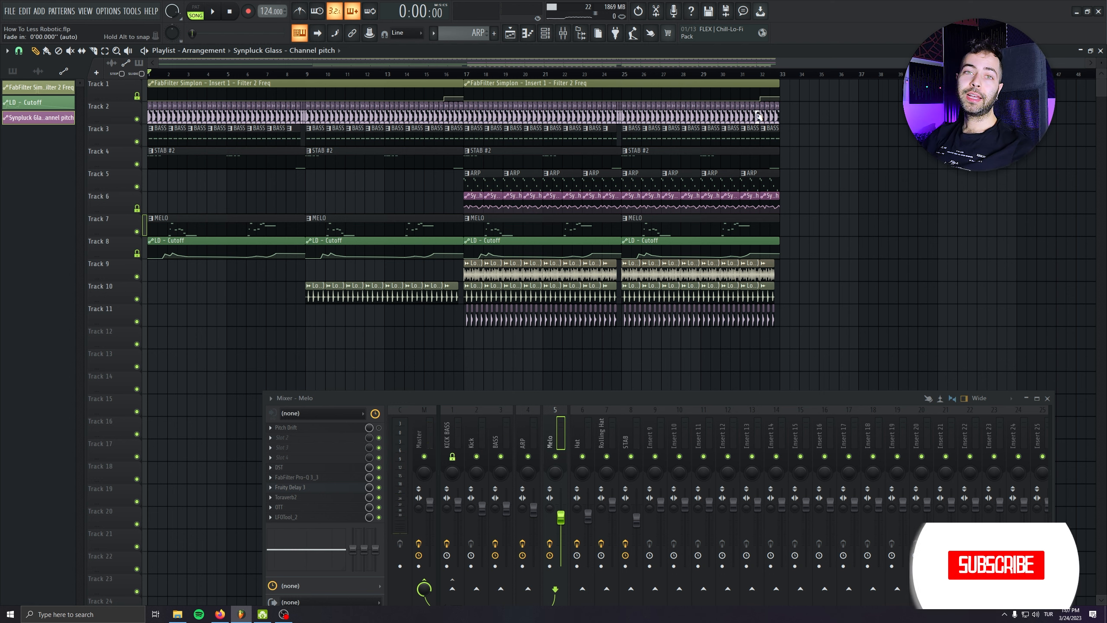